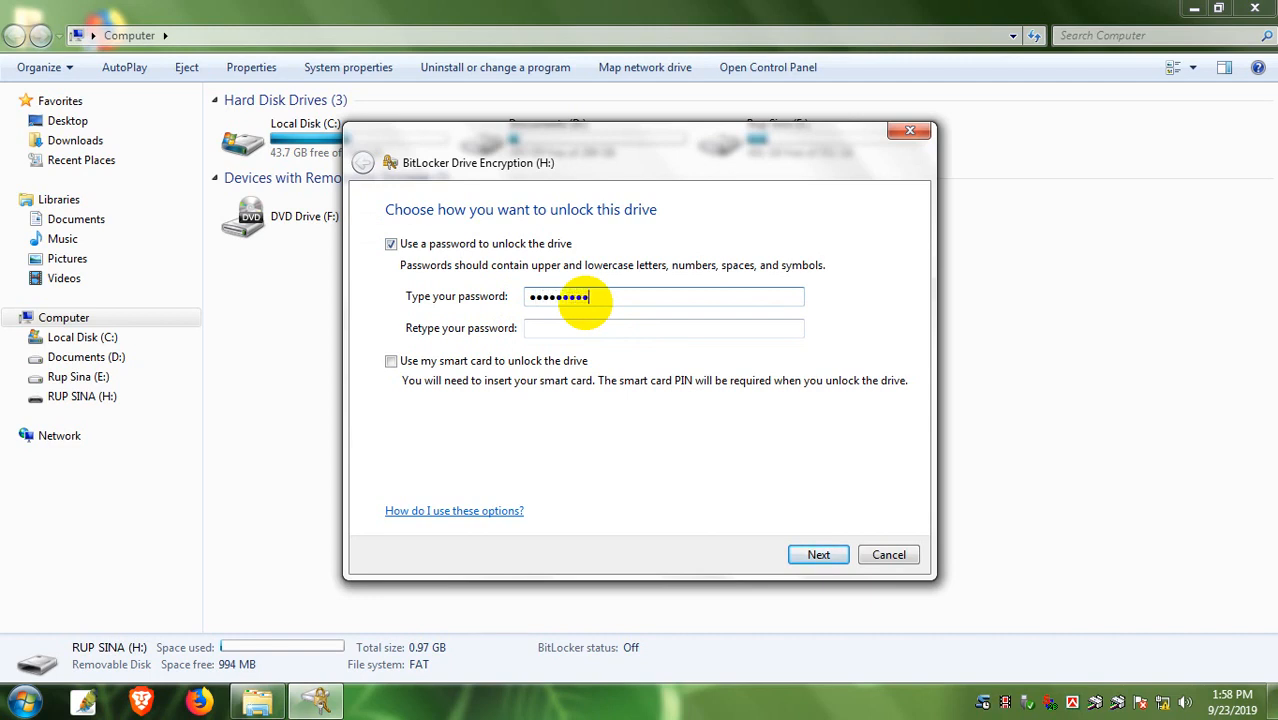
Re-enter the unlock password for drive H: and continue with the password as the only unlock method.
left_click(594, 322)
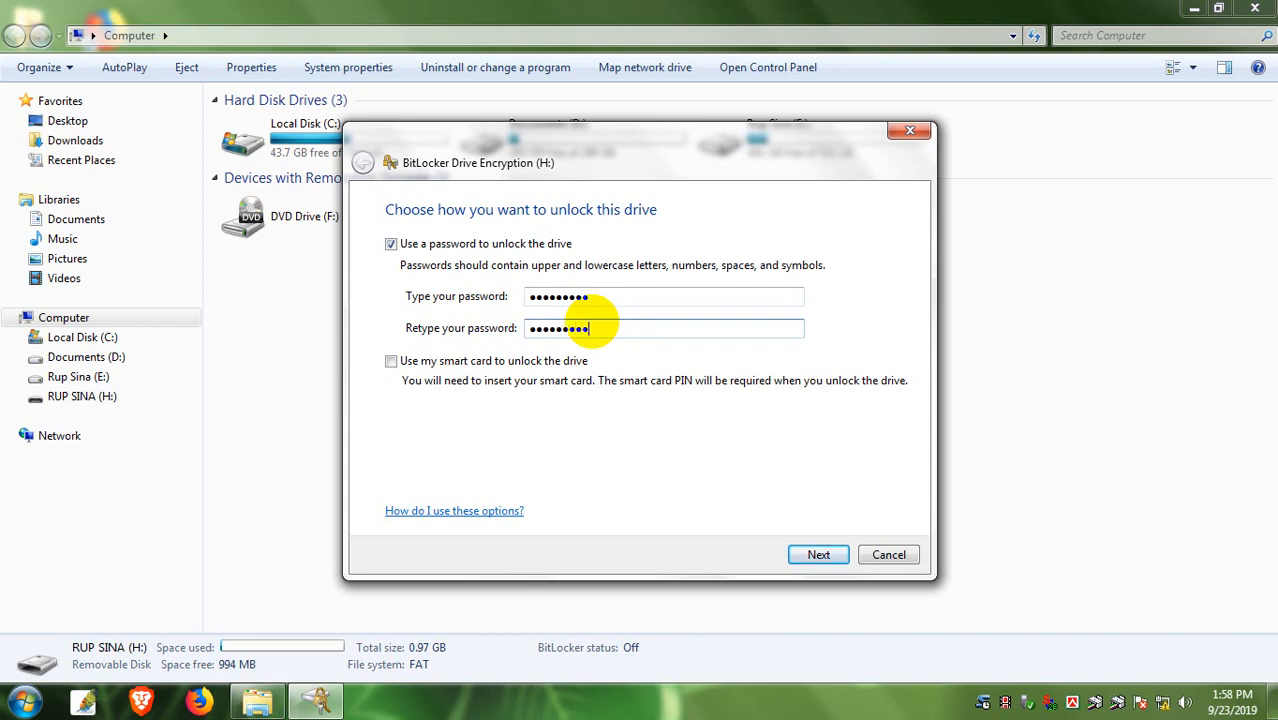
left_click(392, 362)
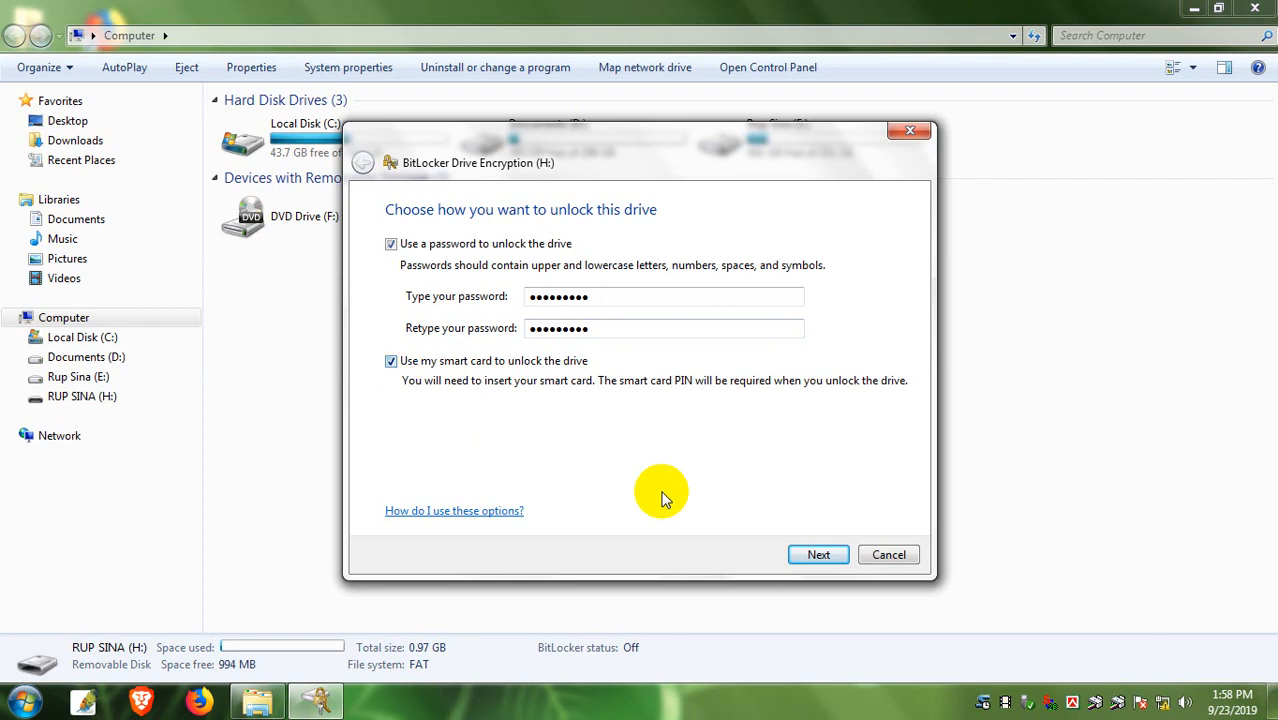
left_click(818, 556)
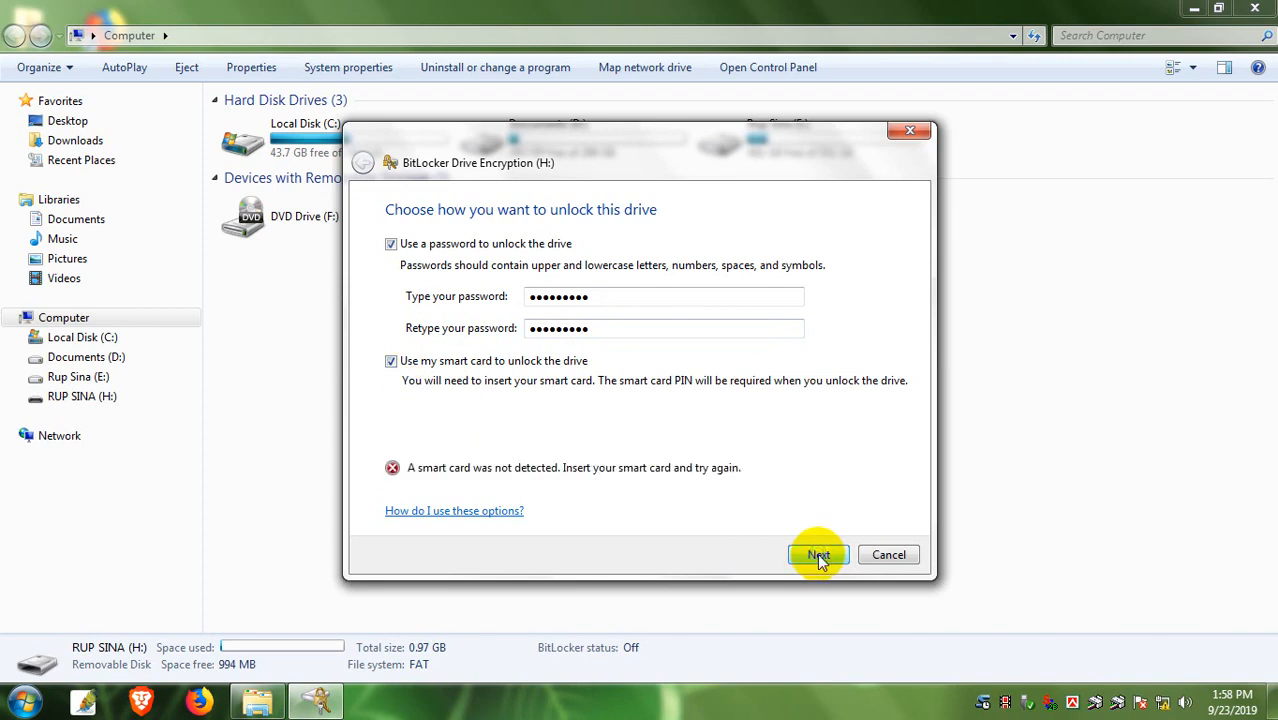
left_click(391, 361)
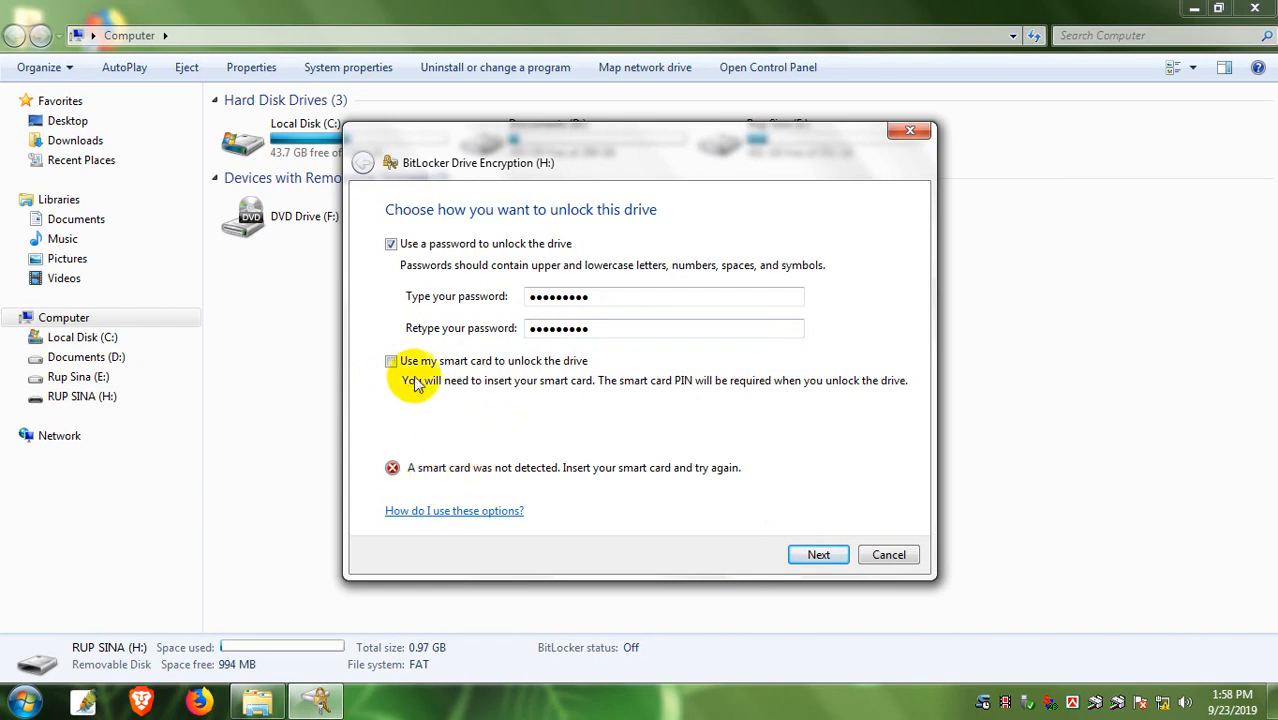
left_click(818, 556)
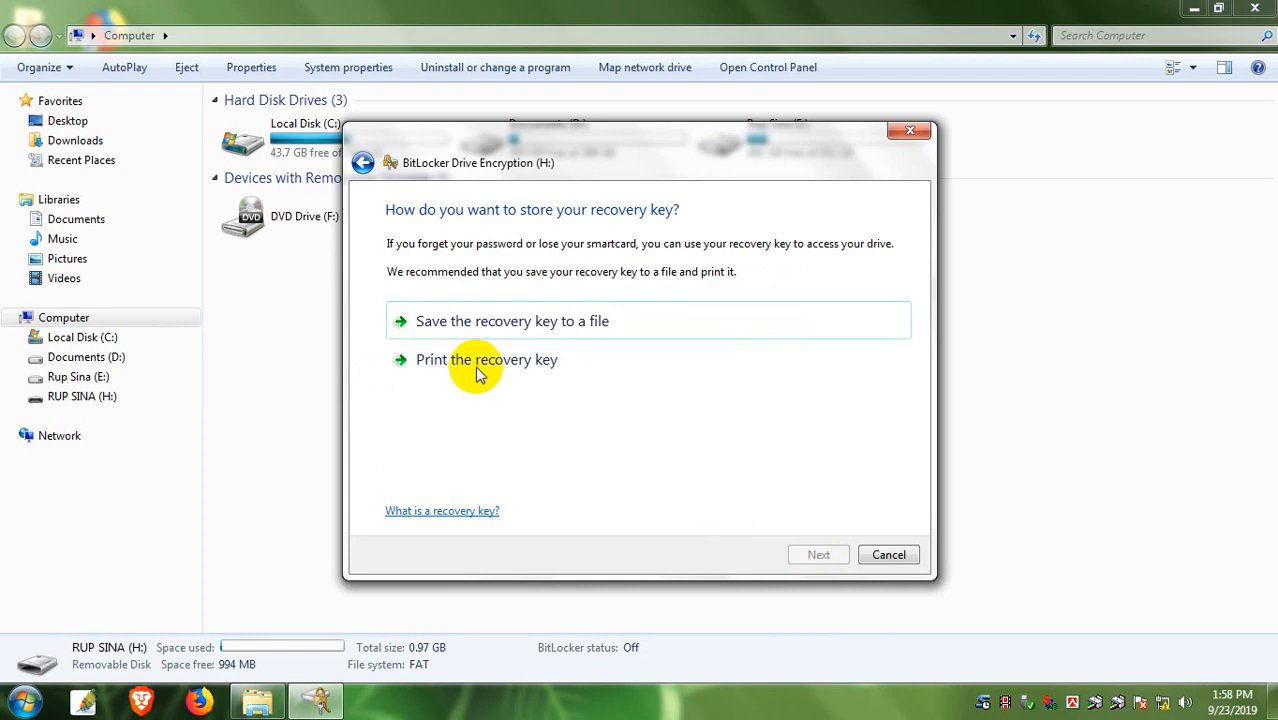
Save the BitLocker recovery key as a text file on the Desktop and start encrypting drive H:.
left_click(512, 324)
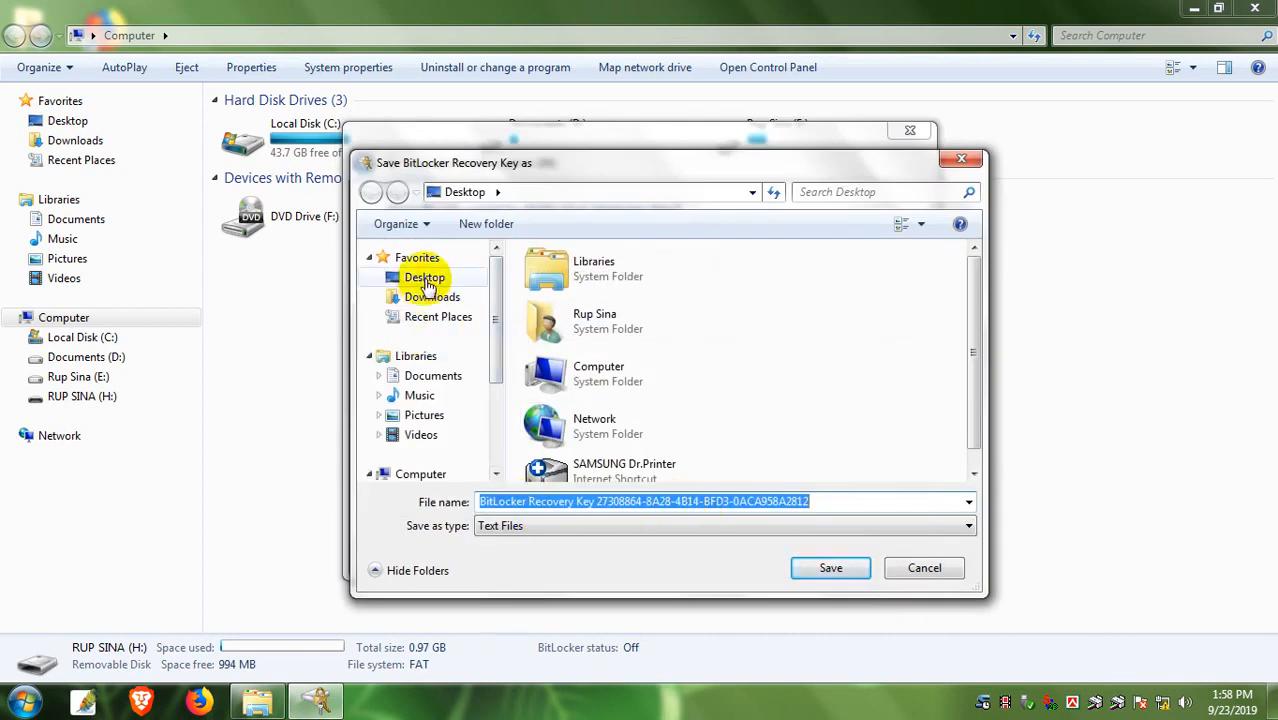
left_click(427, 282)
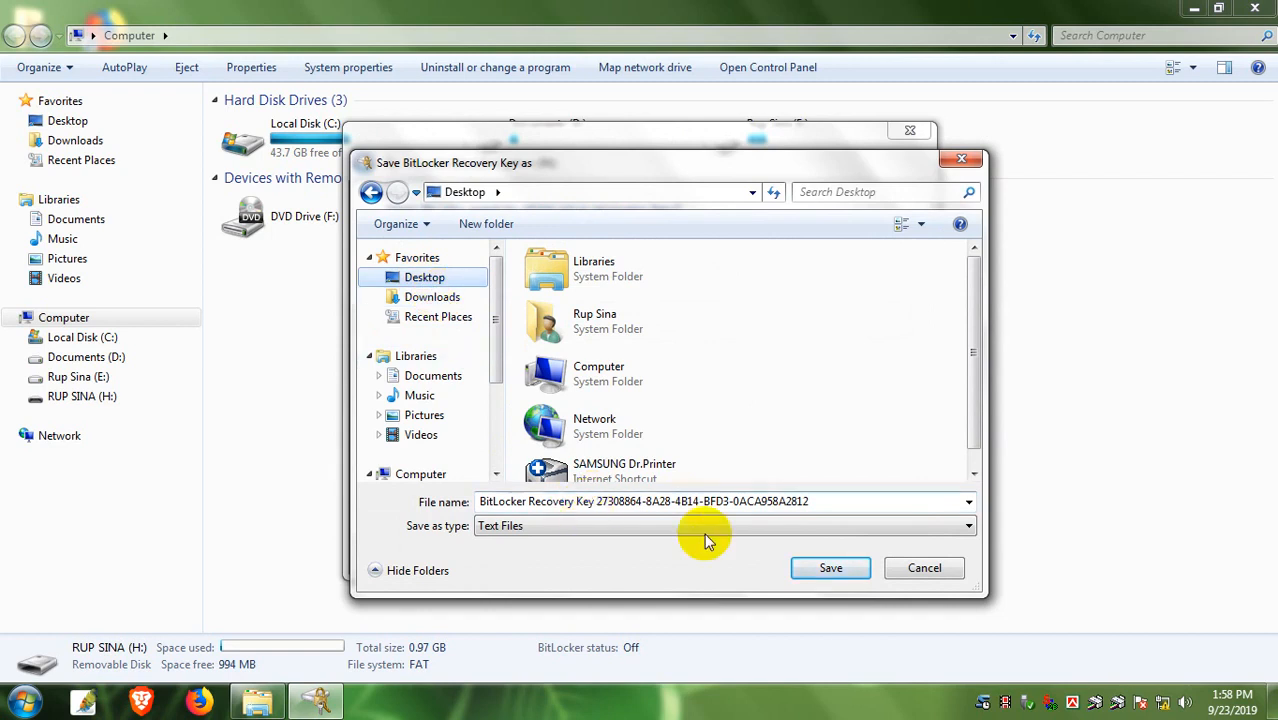
left_click(843, 568)
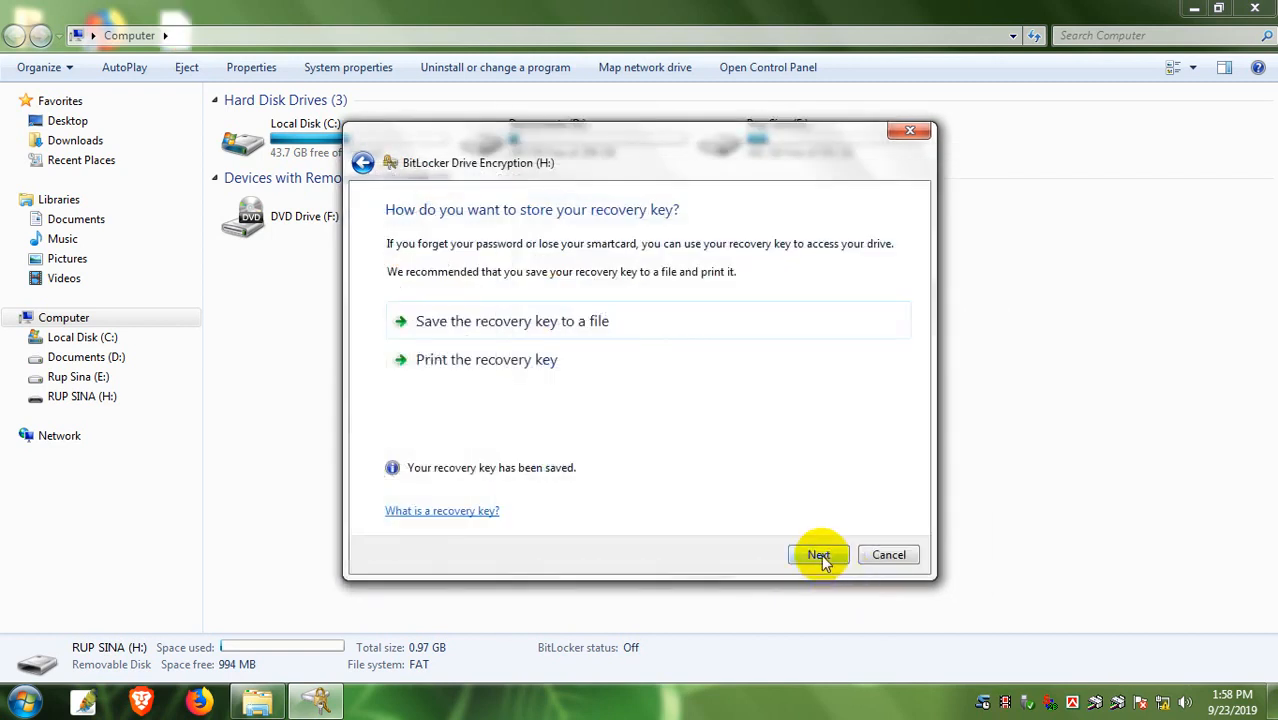
left_click(820, 556)
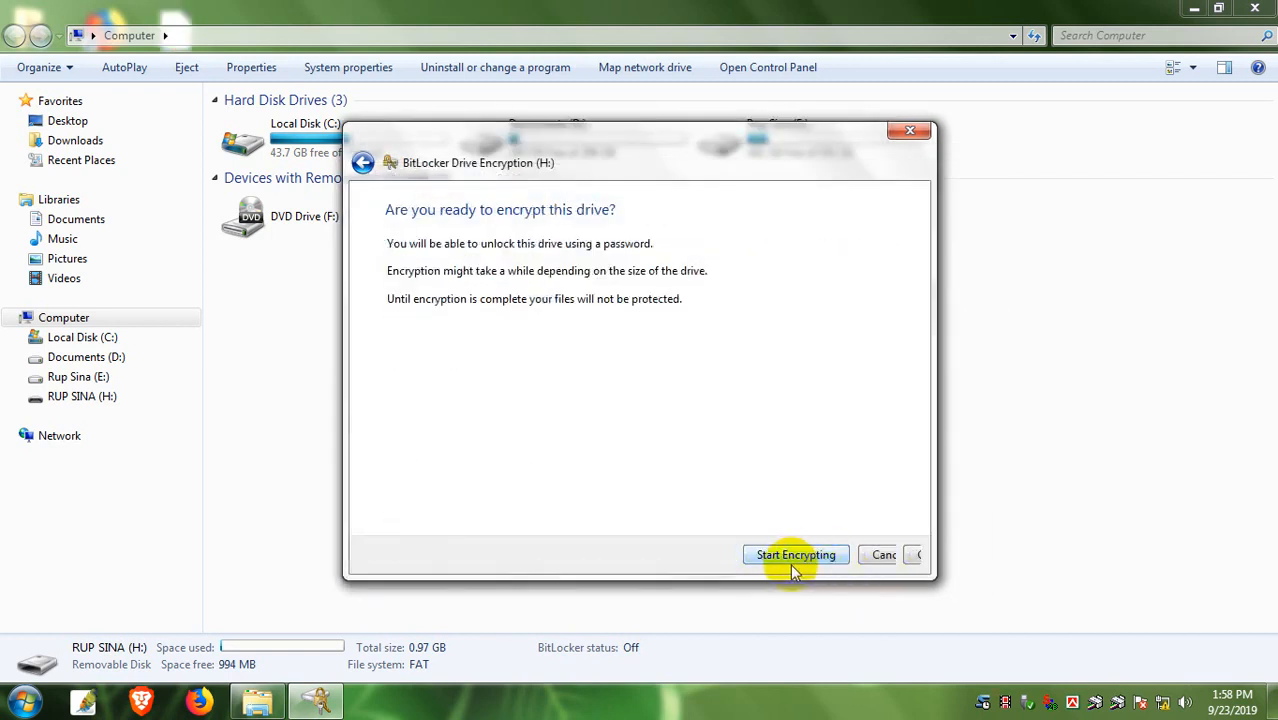
left_click(797, 556)
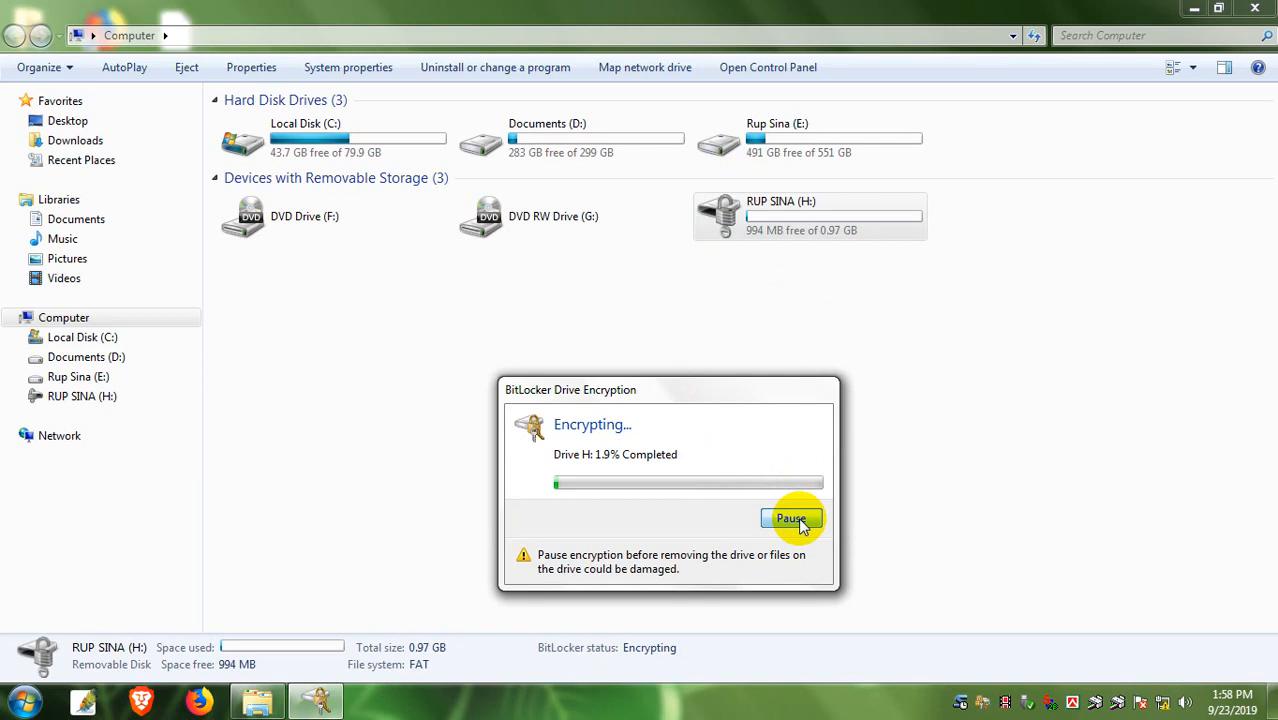
Refresh the drive list and unlock the BitLocker-protected removable drive H: with its password.
right_click(940, 374)
left_click(1009, 446)
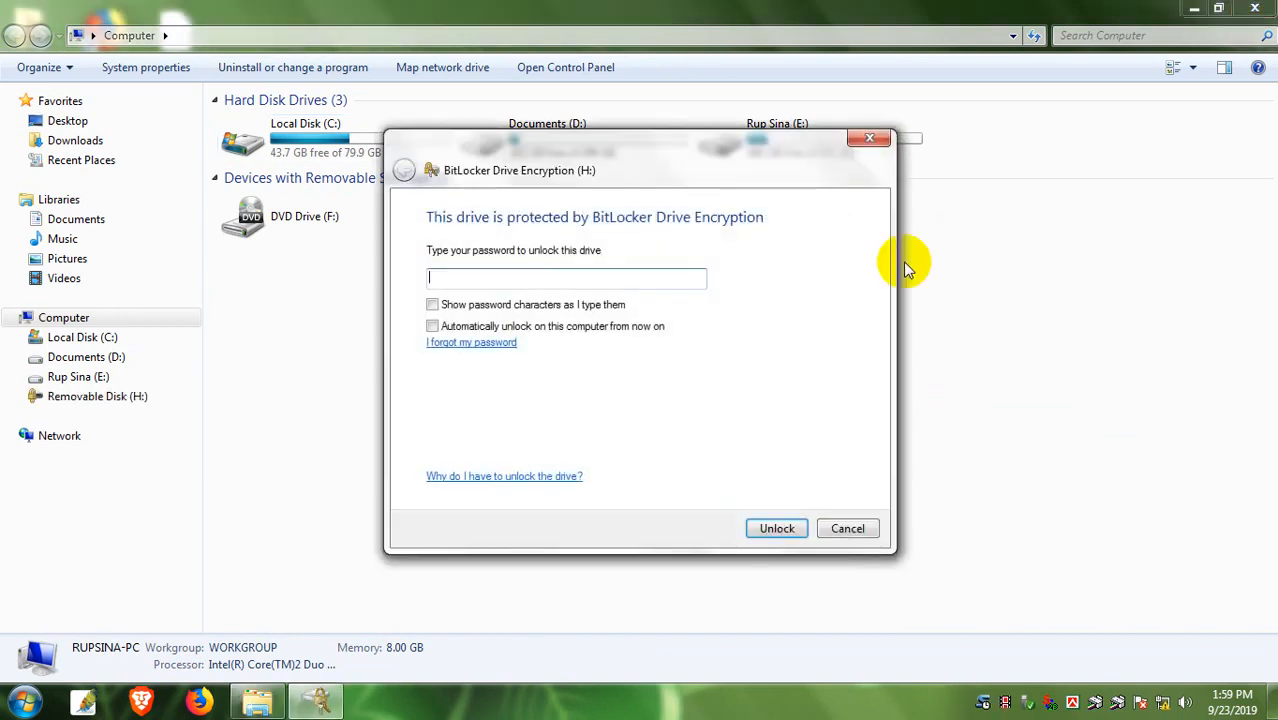
left_click(870, 140)
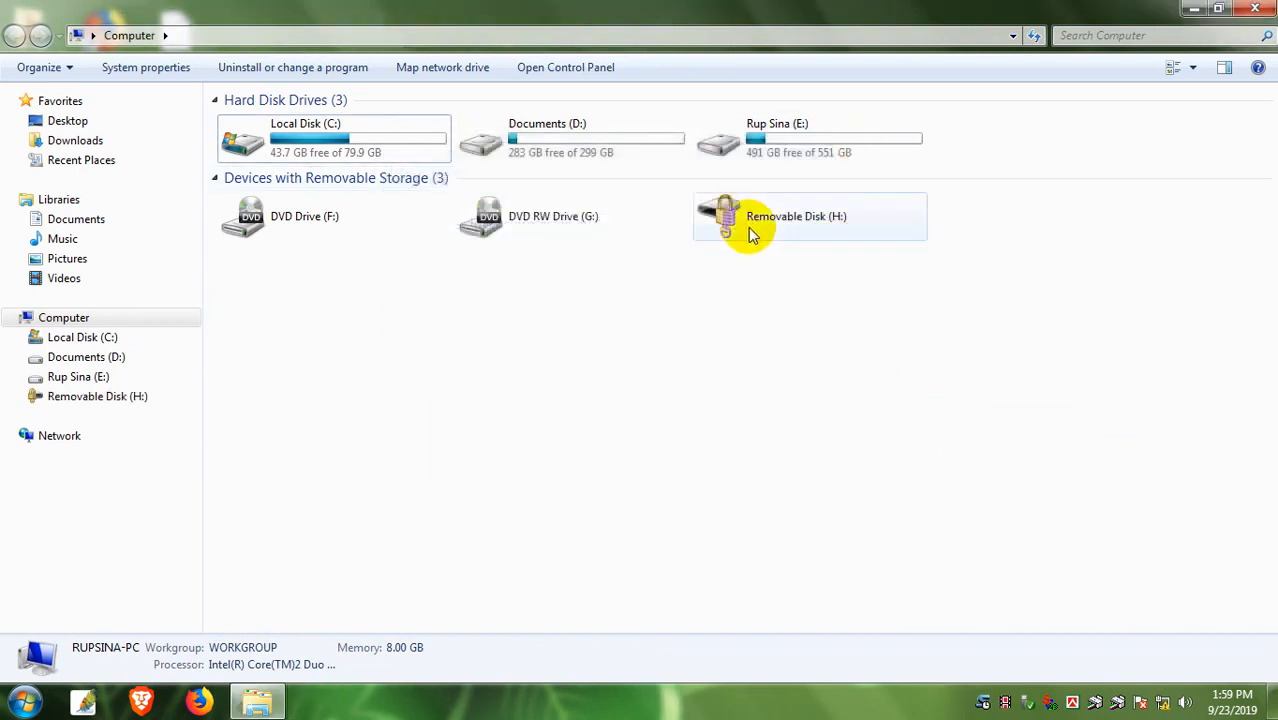
left_click(750, 226)
double_click(750, 226)
left_click(494, 276)
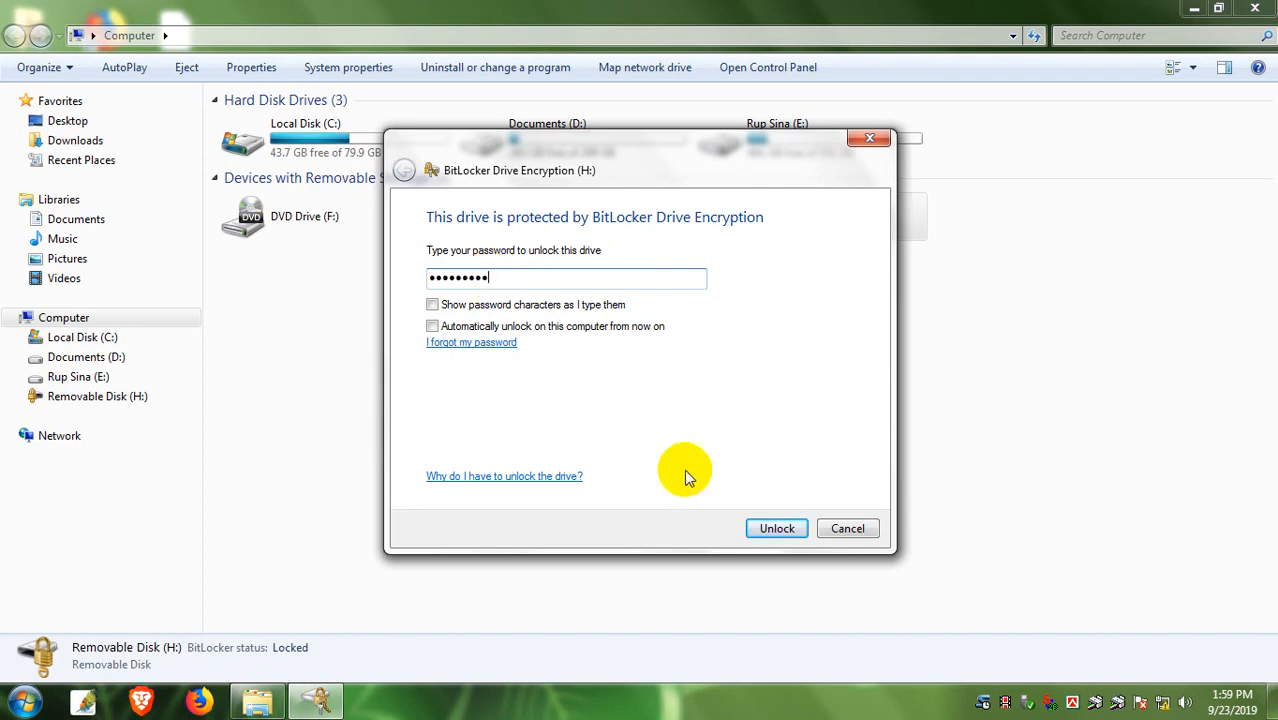
left_click(770, 527)
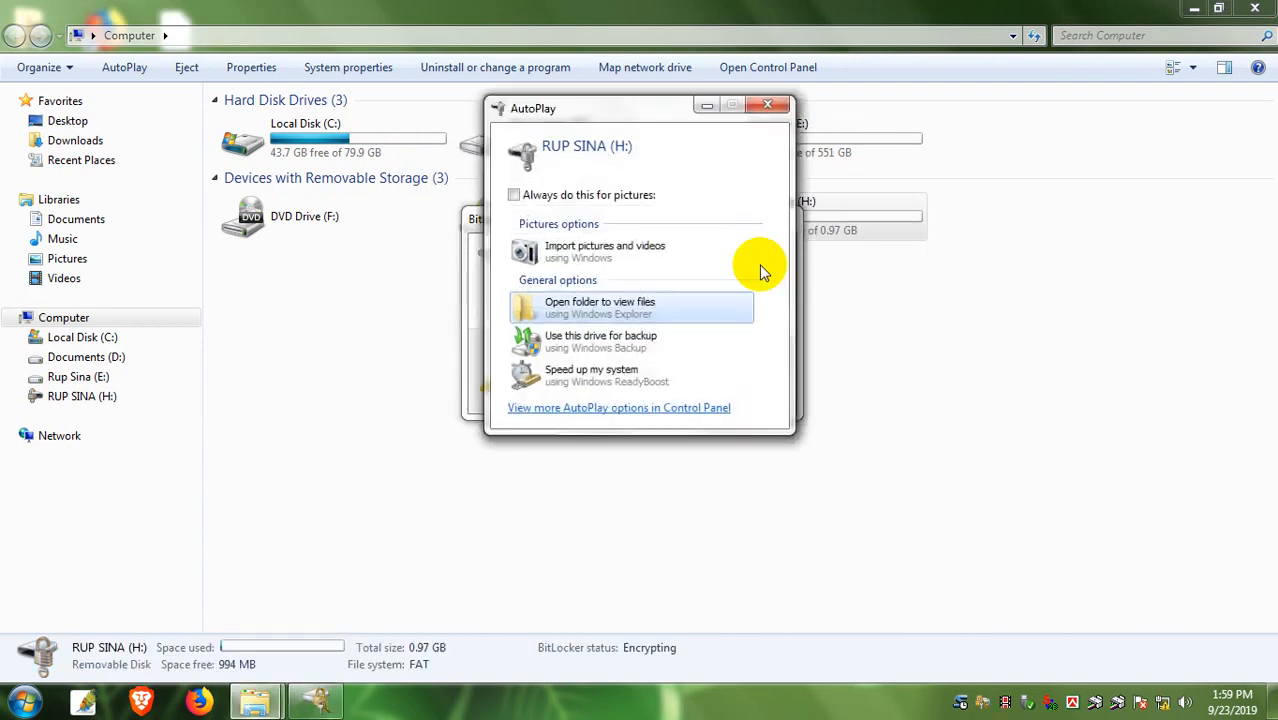
Dismiss the AutoPlay window and move the encryption progress window out of the way.
left_click(767, 105)
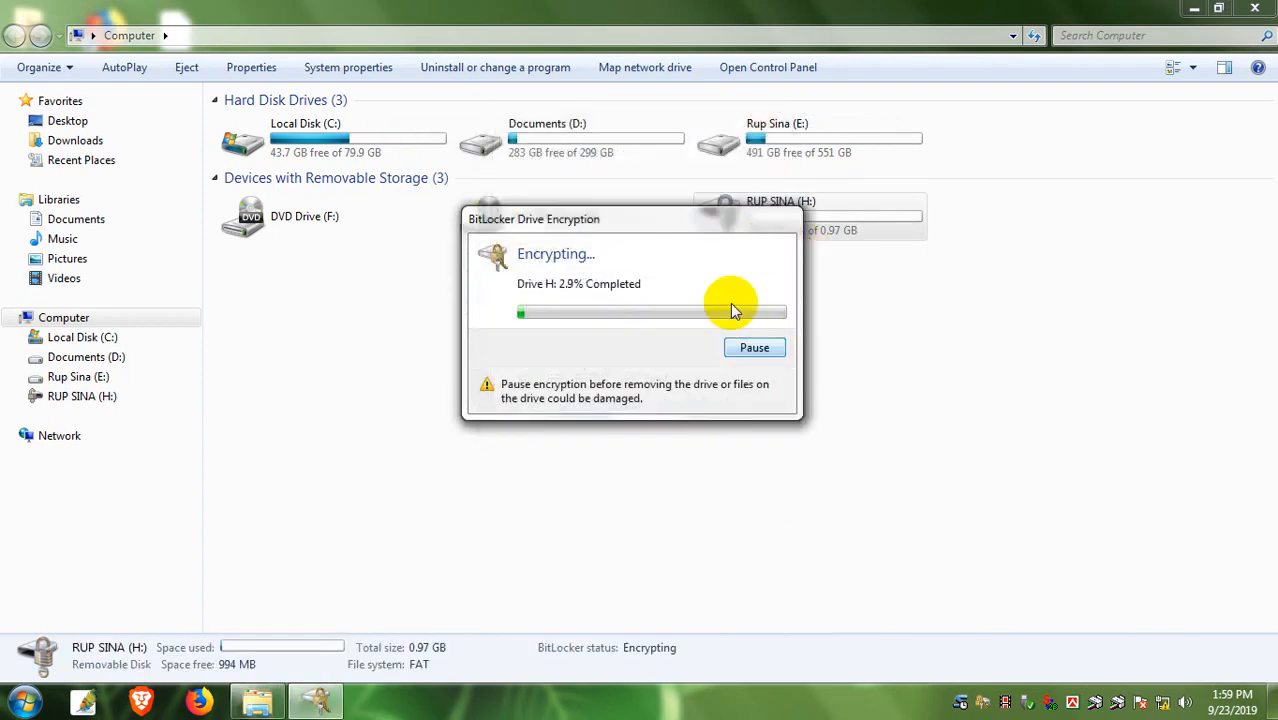
left_click_drag(622, 217, 1277, 685)
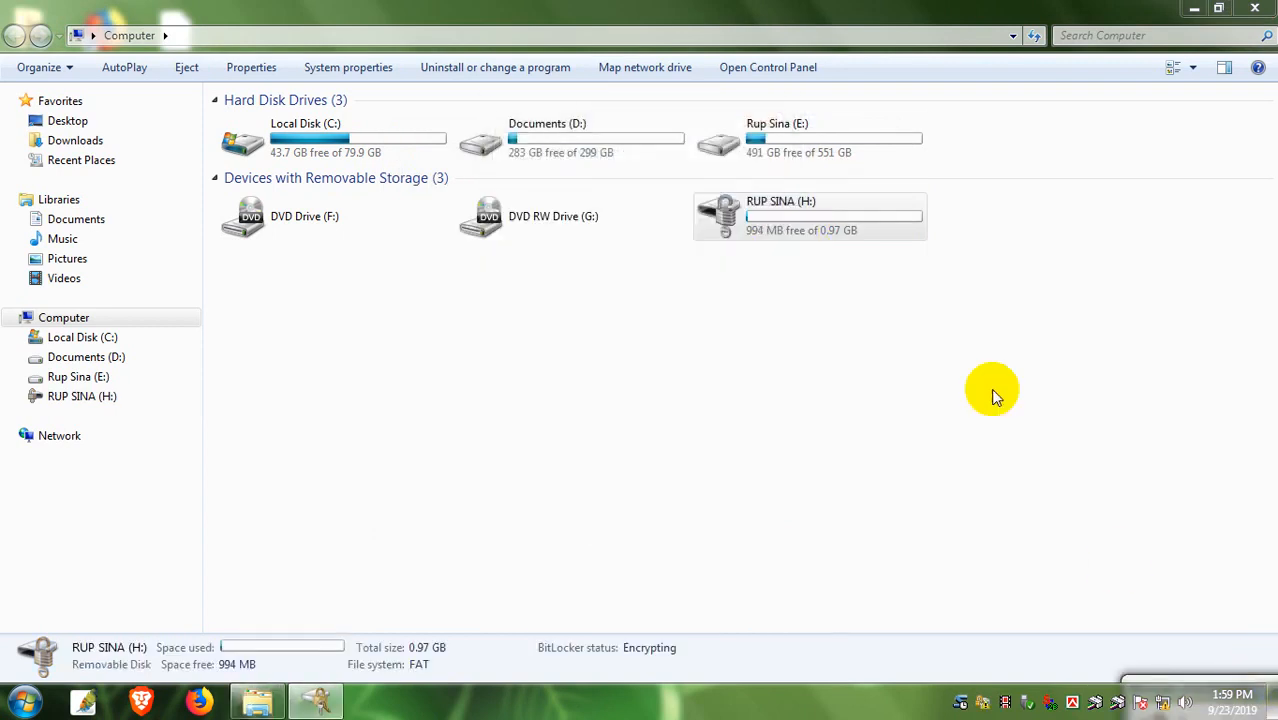
Review the commands available for the encrypted removable drive H:, including Manage BitLocker.
left_click(775, 238)
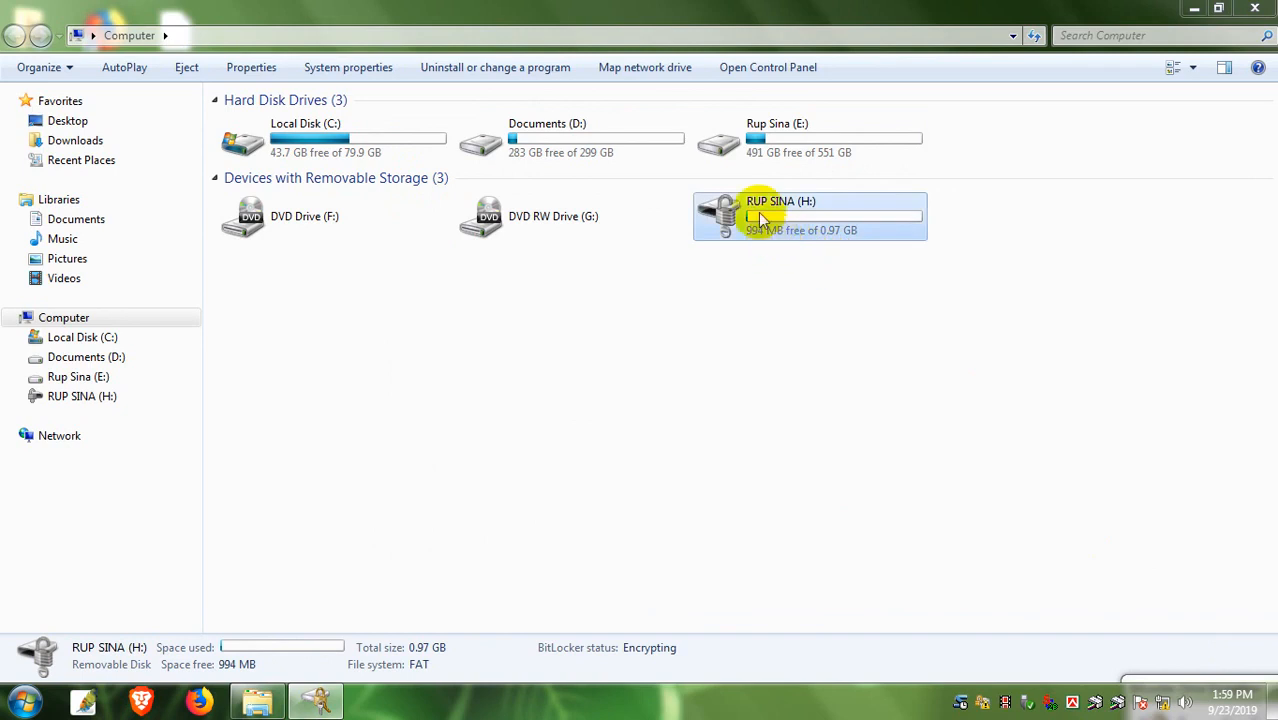
right_click(760, 215)
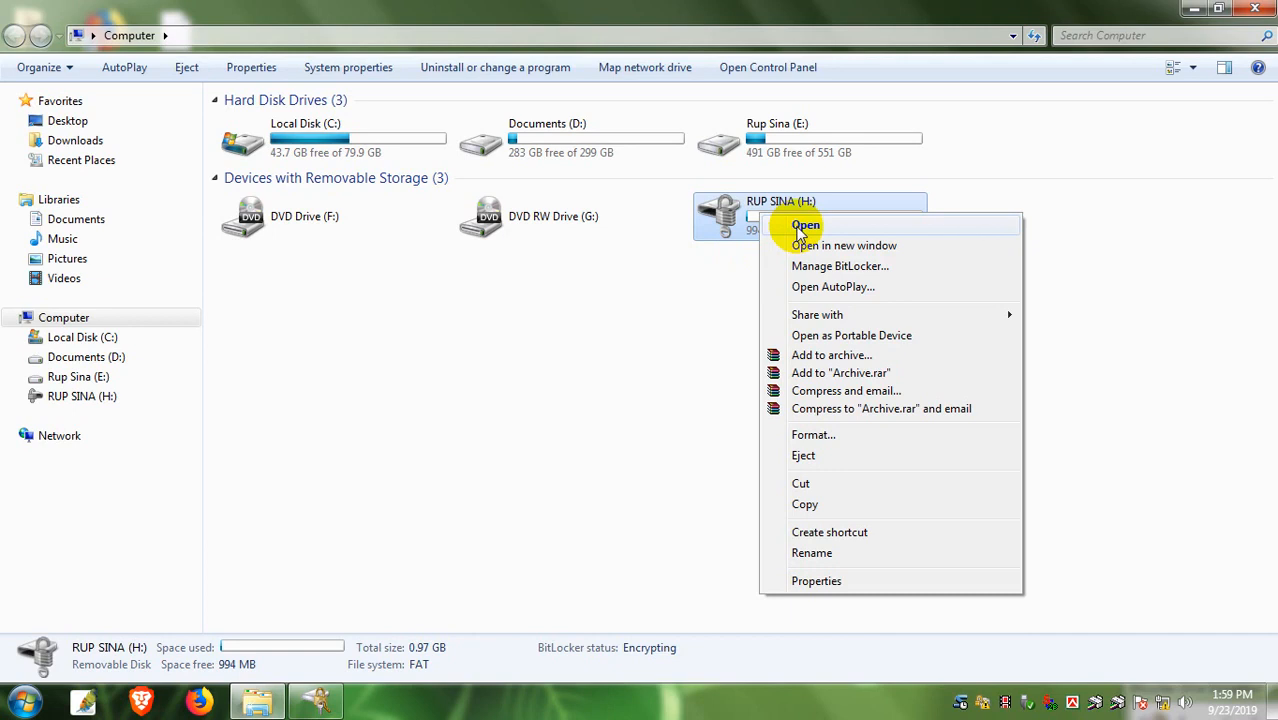
left_click(712, 310)
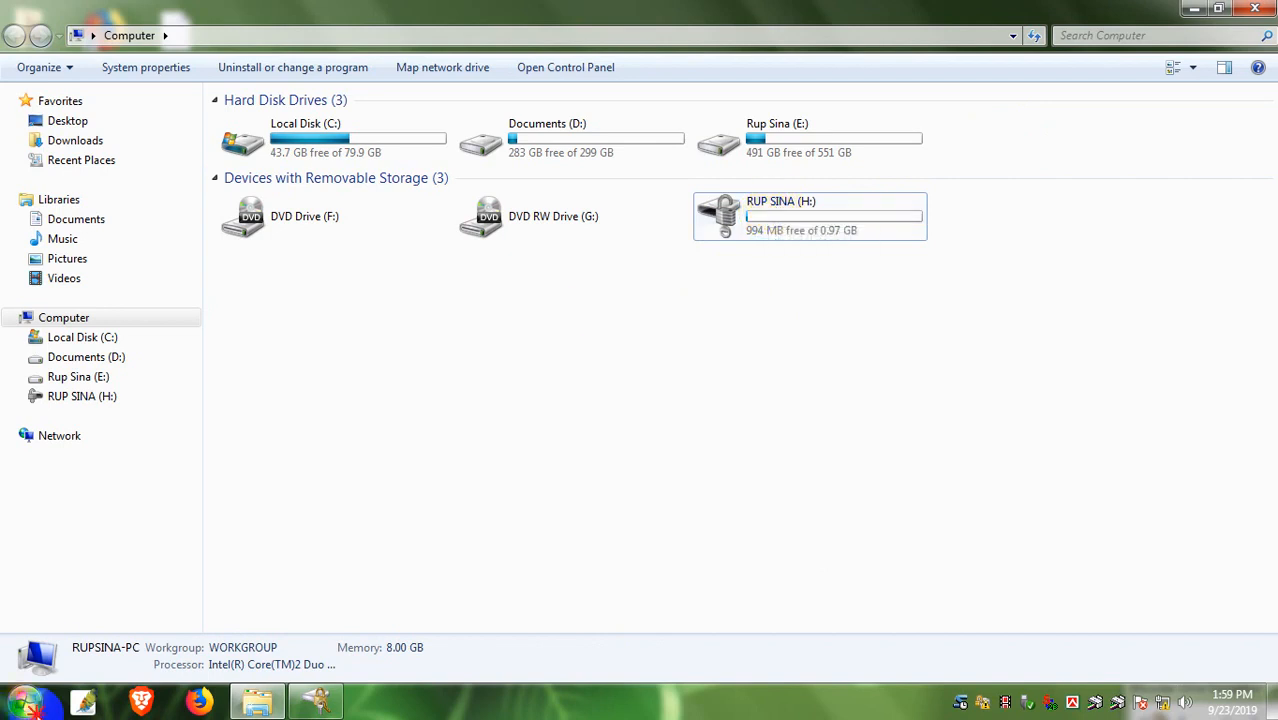
Open Control Panel.
left_click(25, 703)
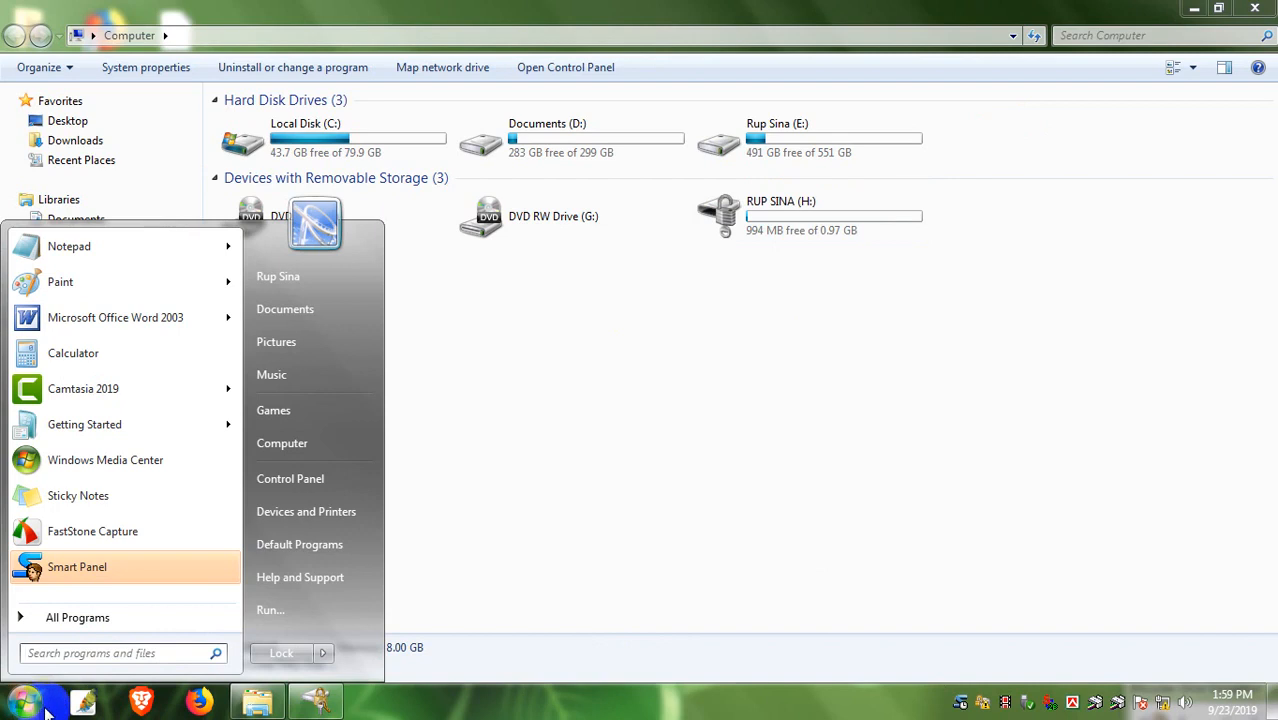
left_click(290, 480)
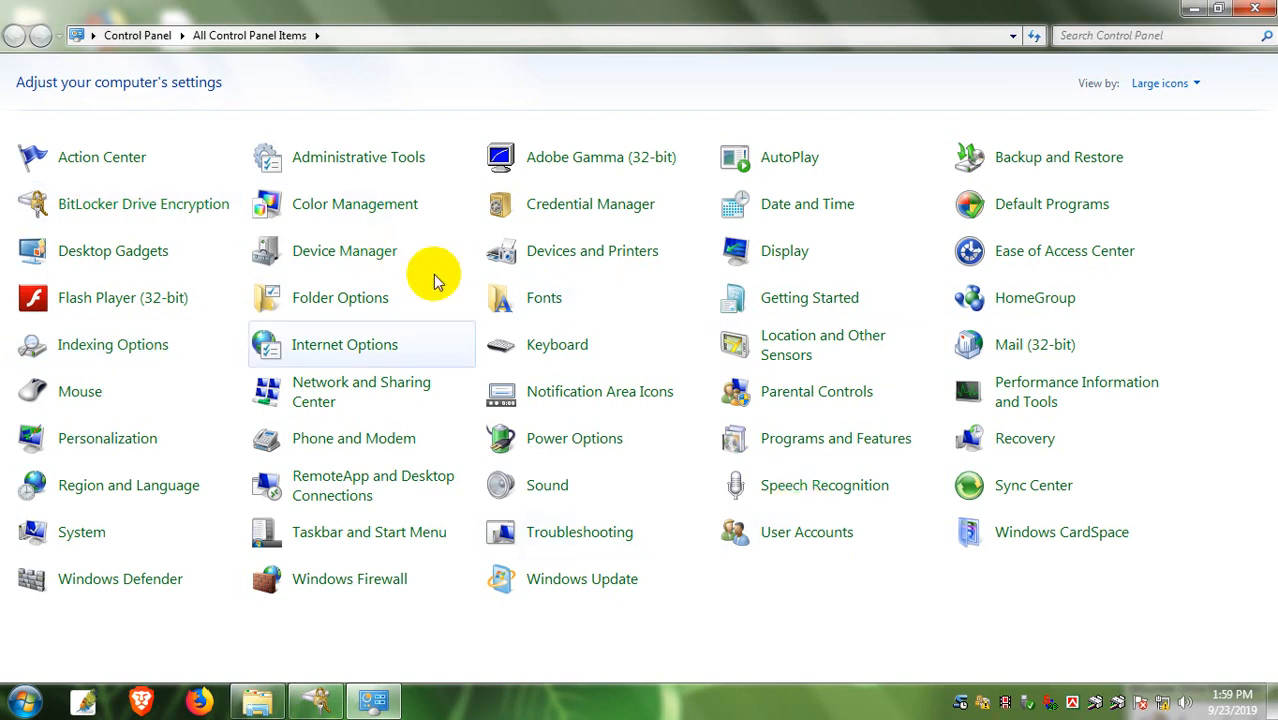
Try the Small icons and Category views of Control Panel, and return to Large icons.
left_click(1192, 86)
left_click(1165, 153)
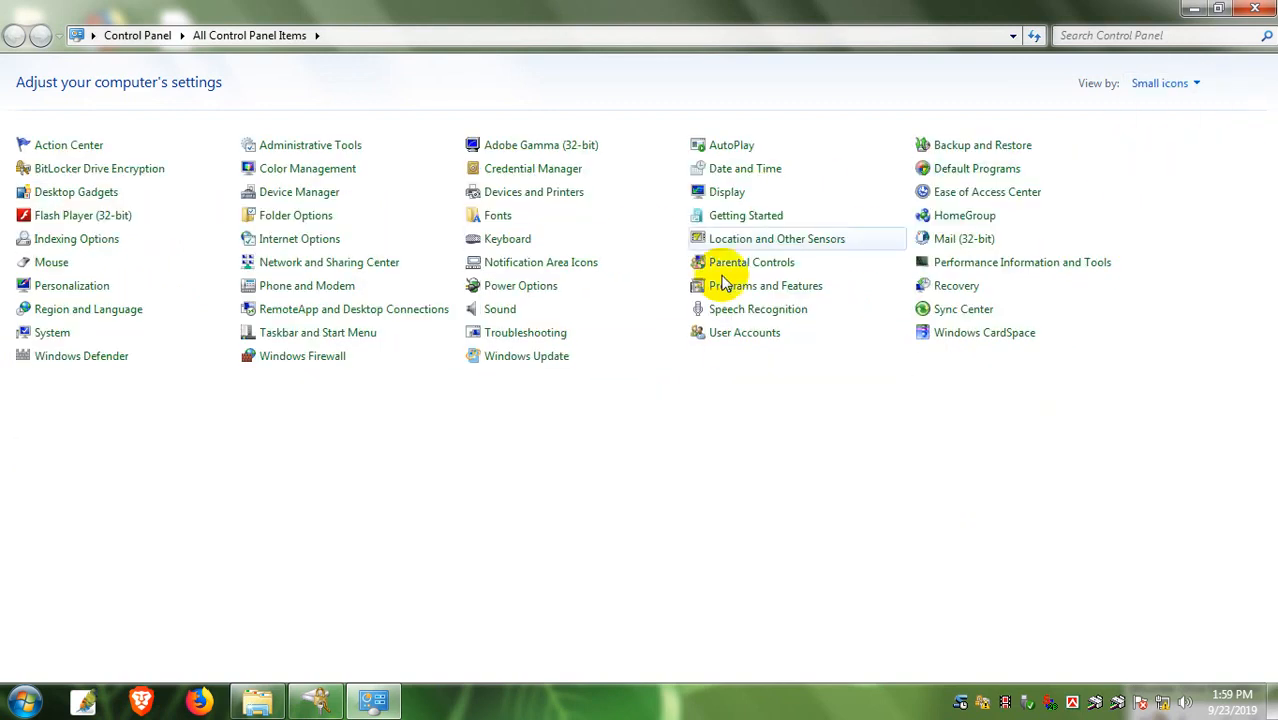
left_click(1176, 84)
left_click(1172, 106)
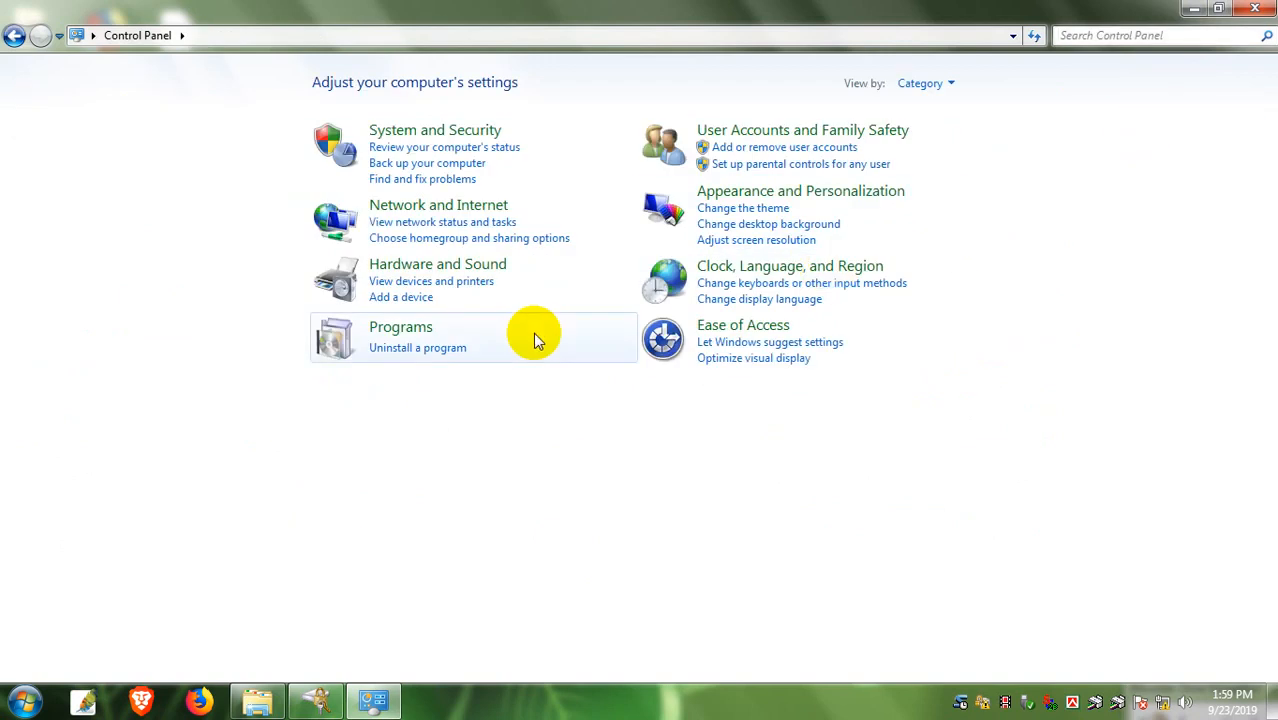
left_click(930, 85)
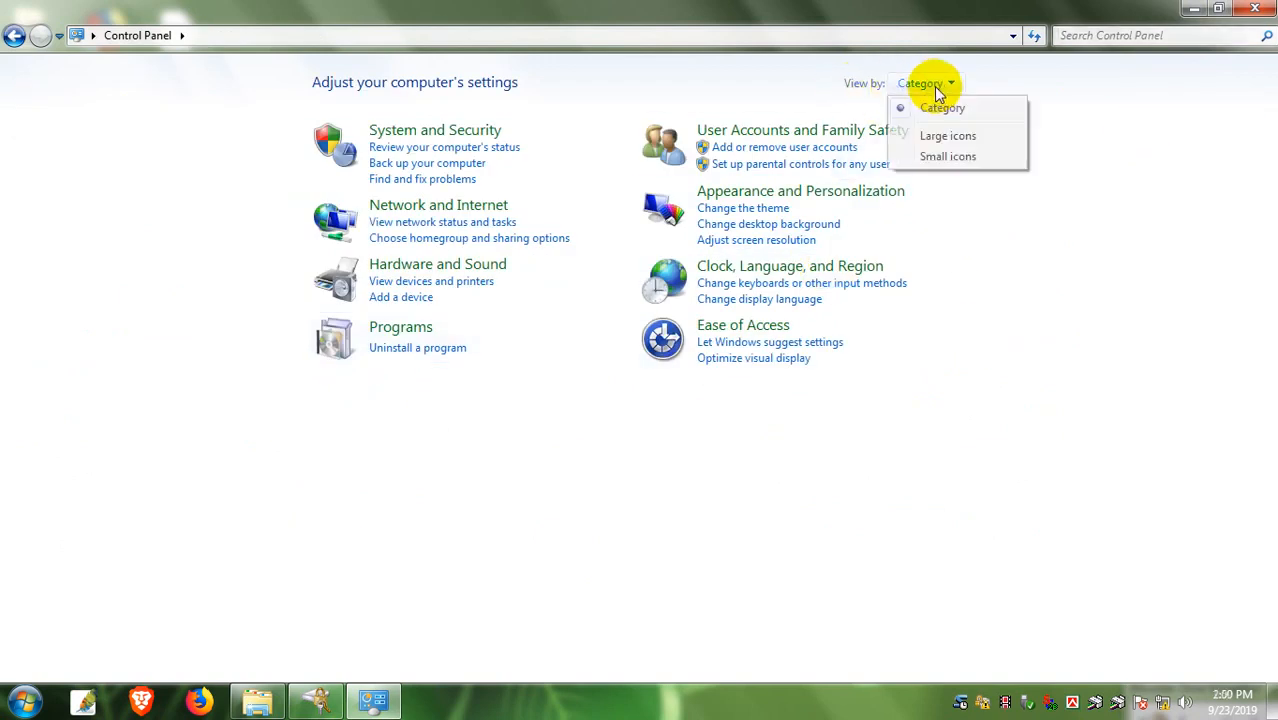
left_click(945, 140)
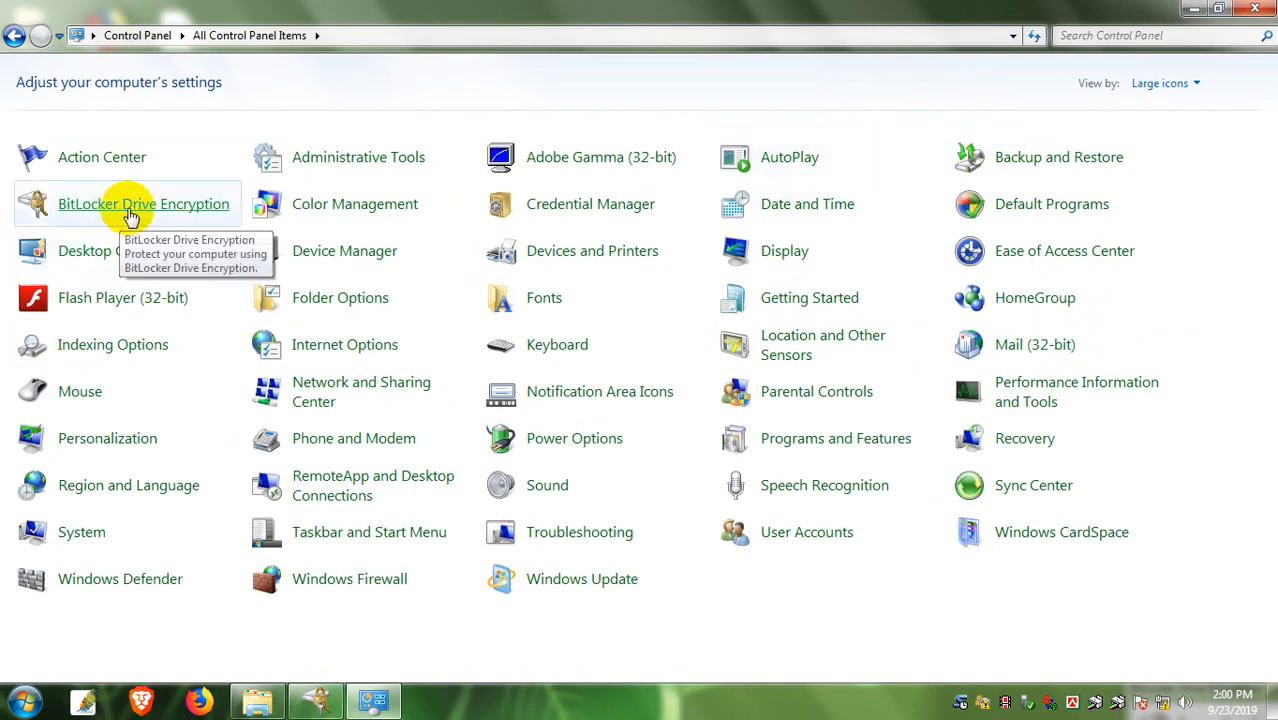
Turn off BitLocker for drive H: in BitLocker Drive Encryption by decrypting the drive, and close the Control Panel window.
left_click(133, 213)
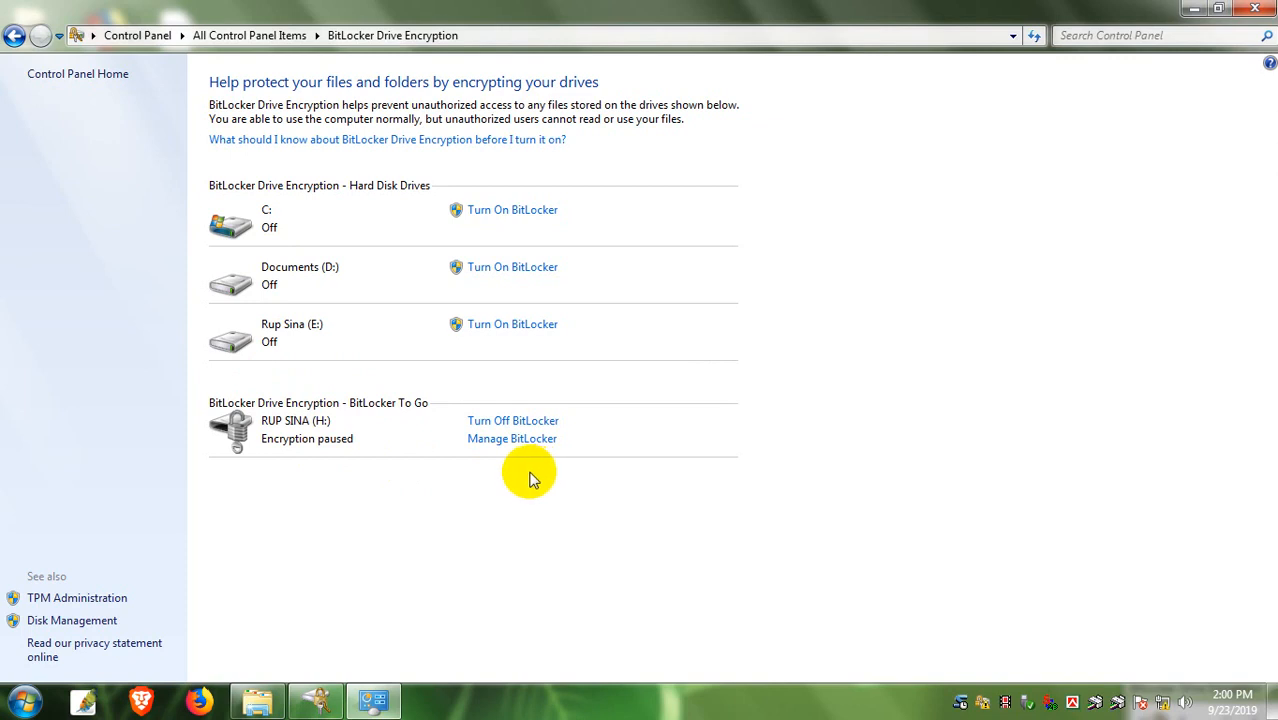
left_click(498, 423)
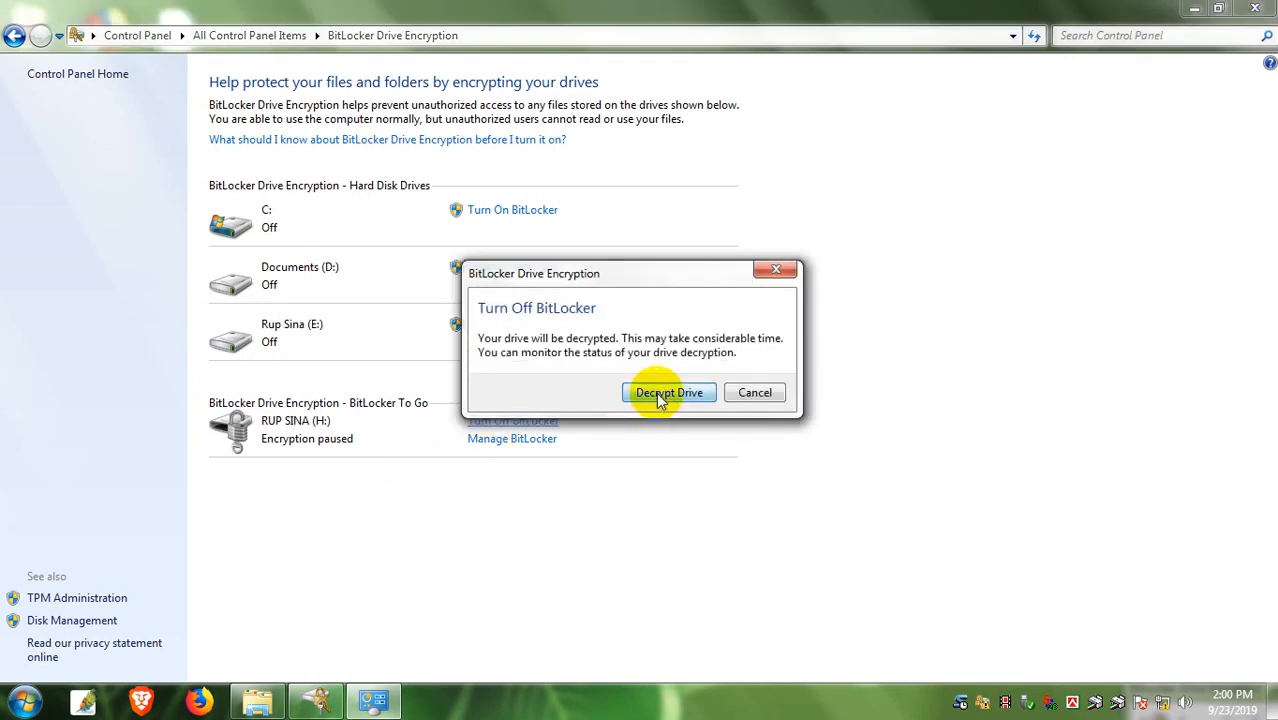
left_click(662, 395)
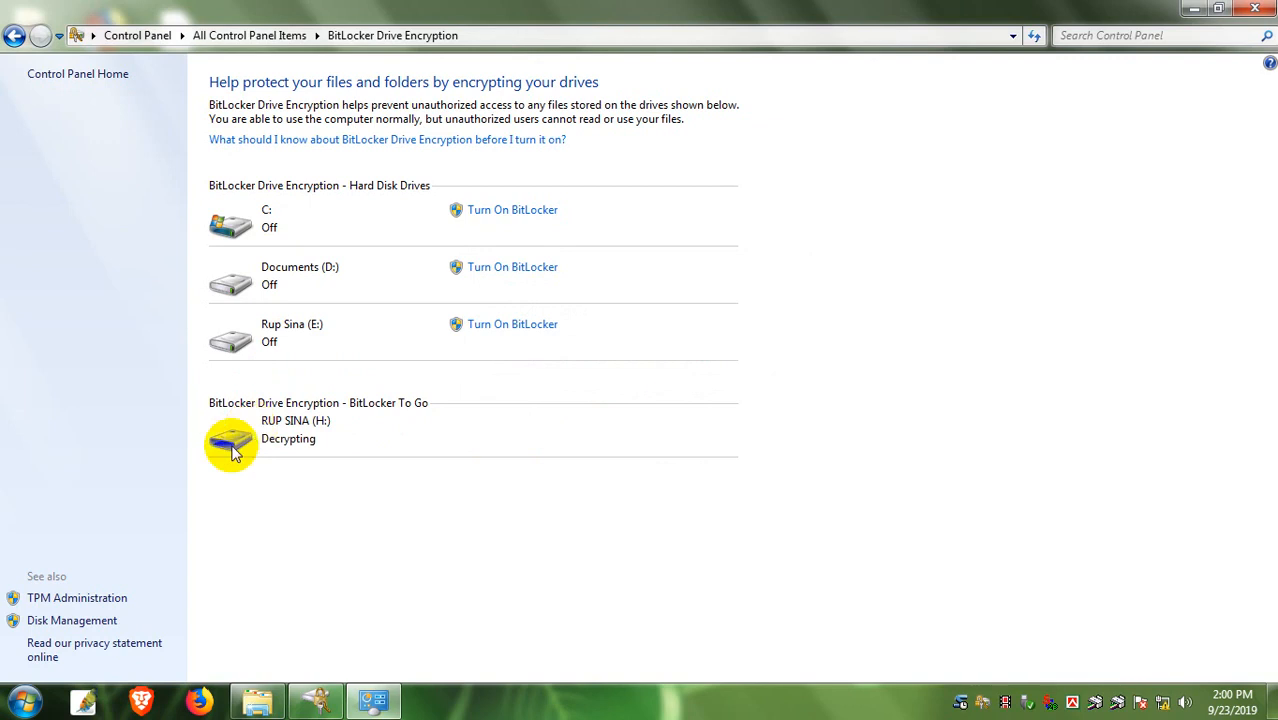
left_click(1218, 10)
left_click(1249, 11)
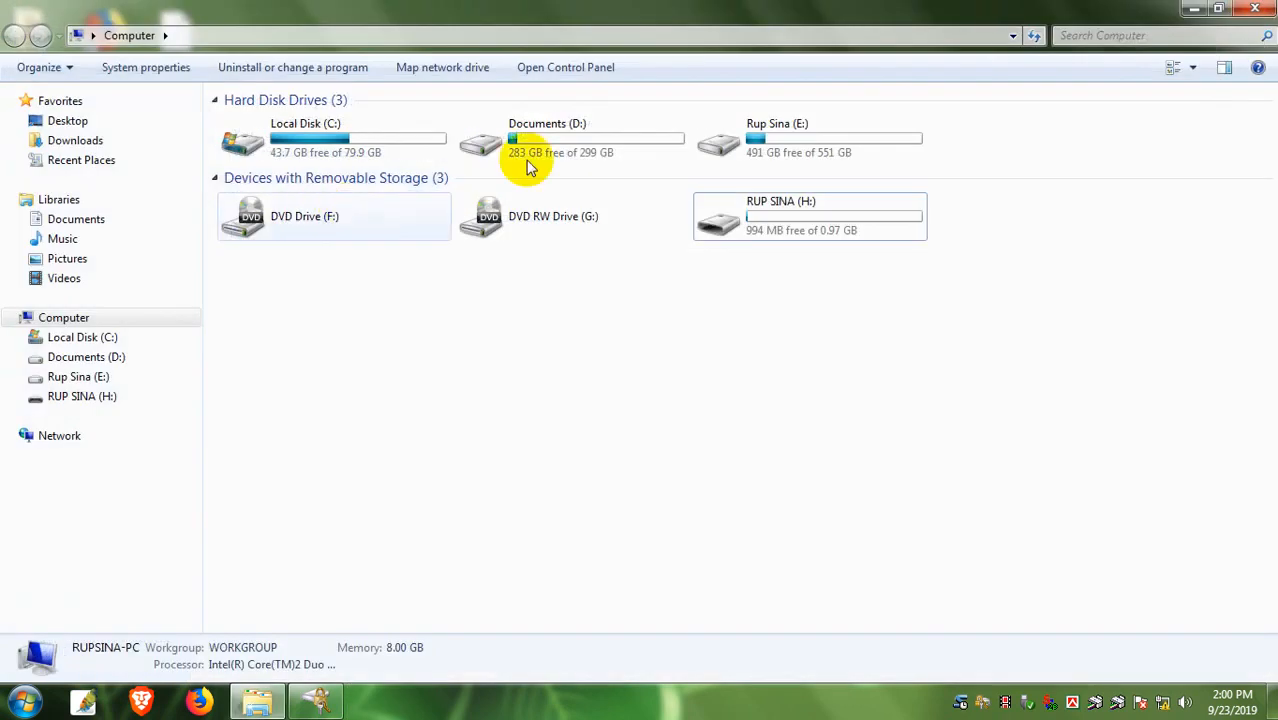
Refresh the drive list and check the BitLocker status of removable drive H:.
right_click(785, 299)
left_click(825, 370)
left_click(748, 230)
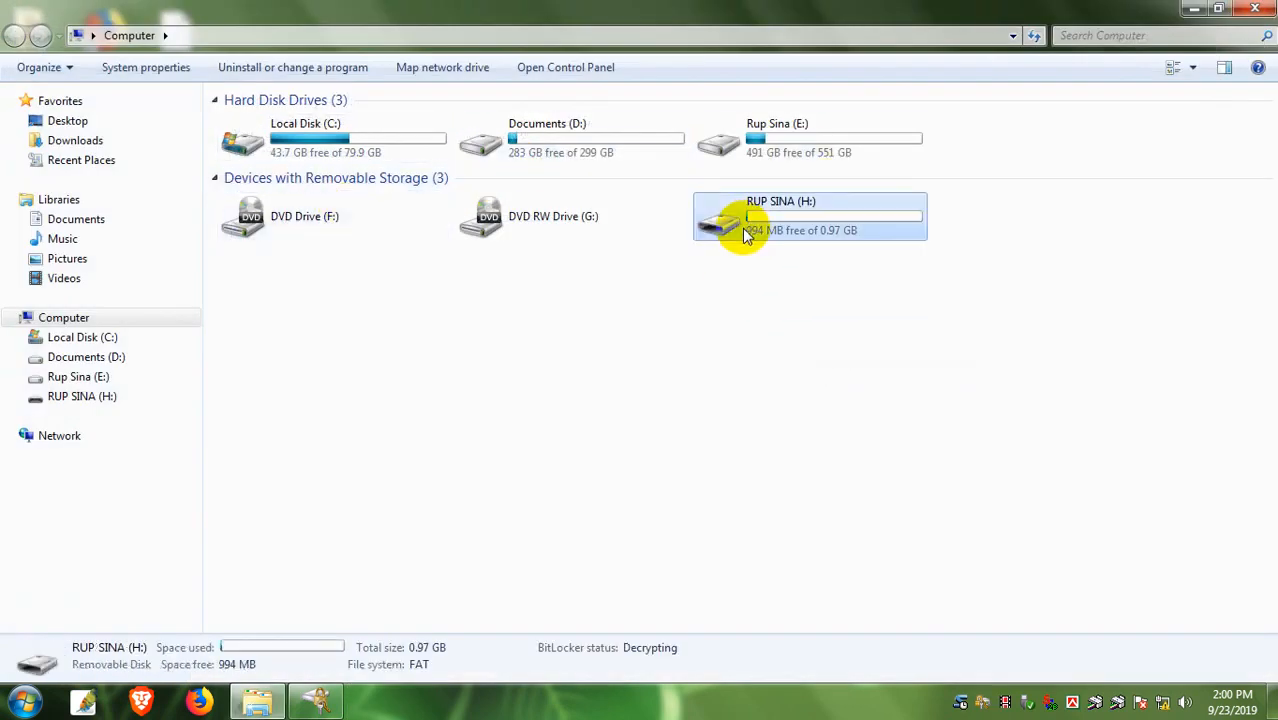
Locate the Turn on BitLocker command for the Documents (D:) drive without starting it.
left_click(545, 155)
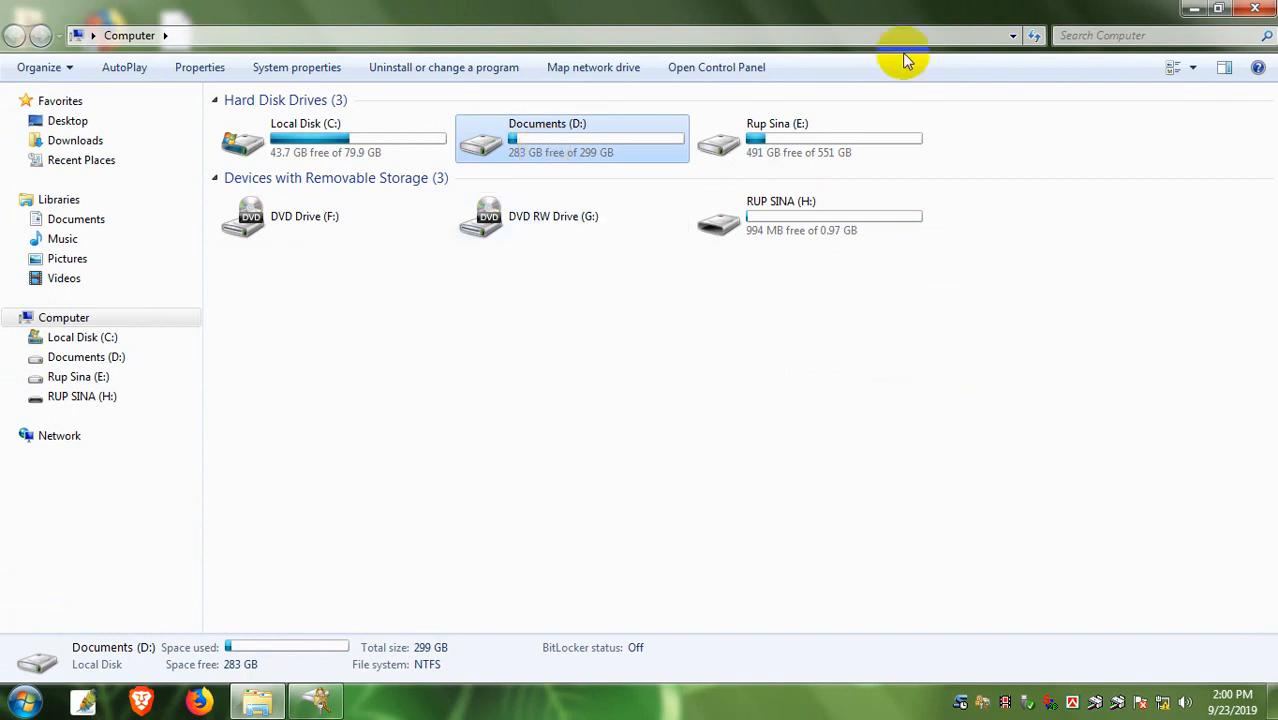
right_click(560, 141)
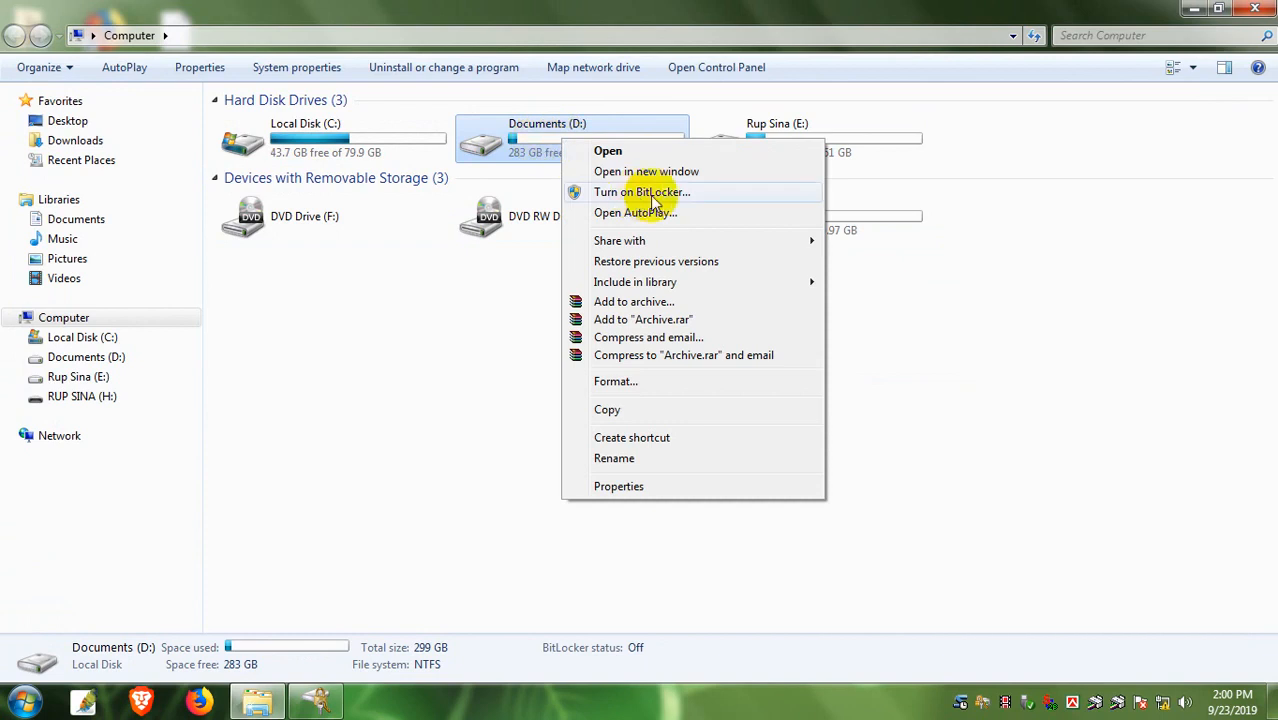
left_click(451, 370)
left_click(451, 370)
Open the BitLocker Drive Encryption page in Control Panel to view the available drives.
left_click(22, 700)
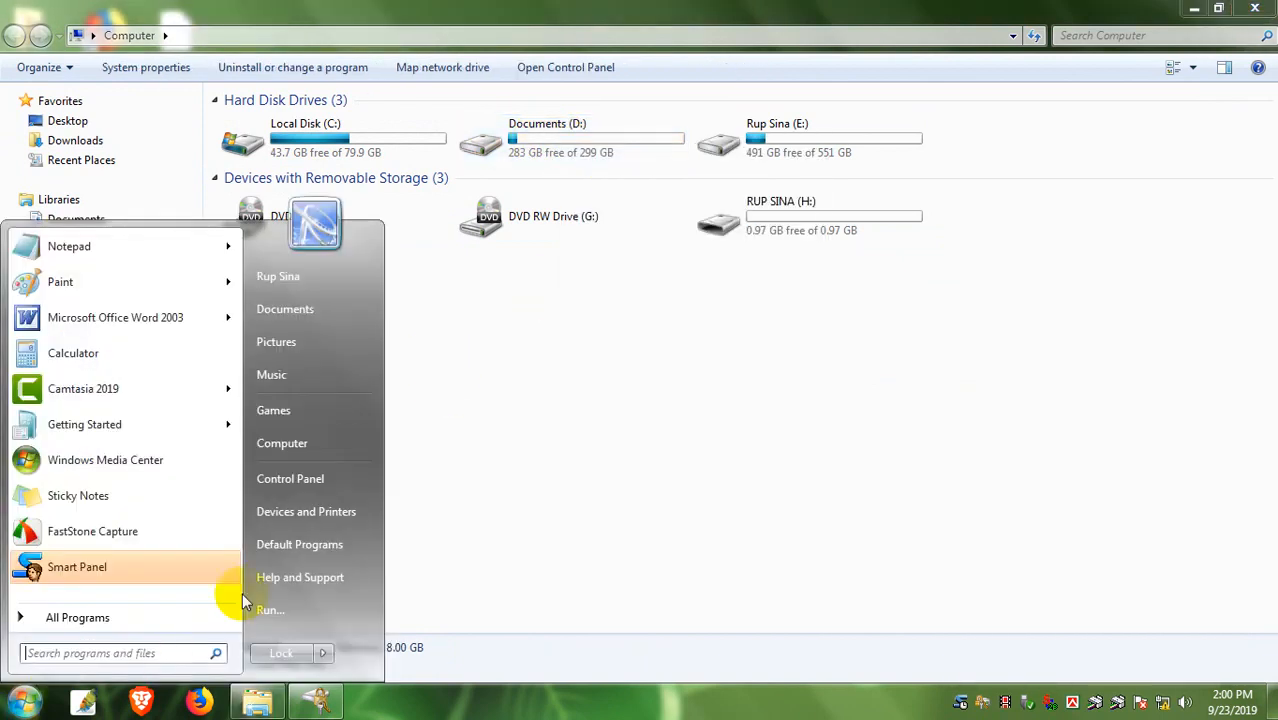
left_click(300, 479)
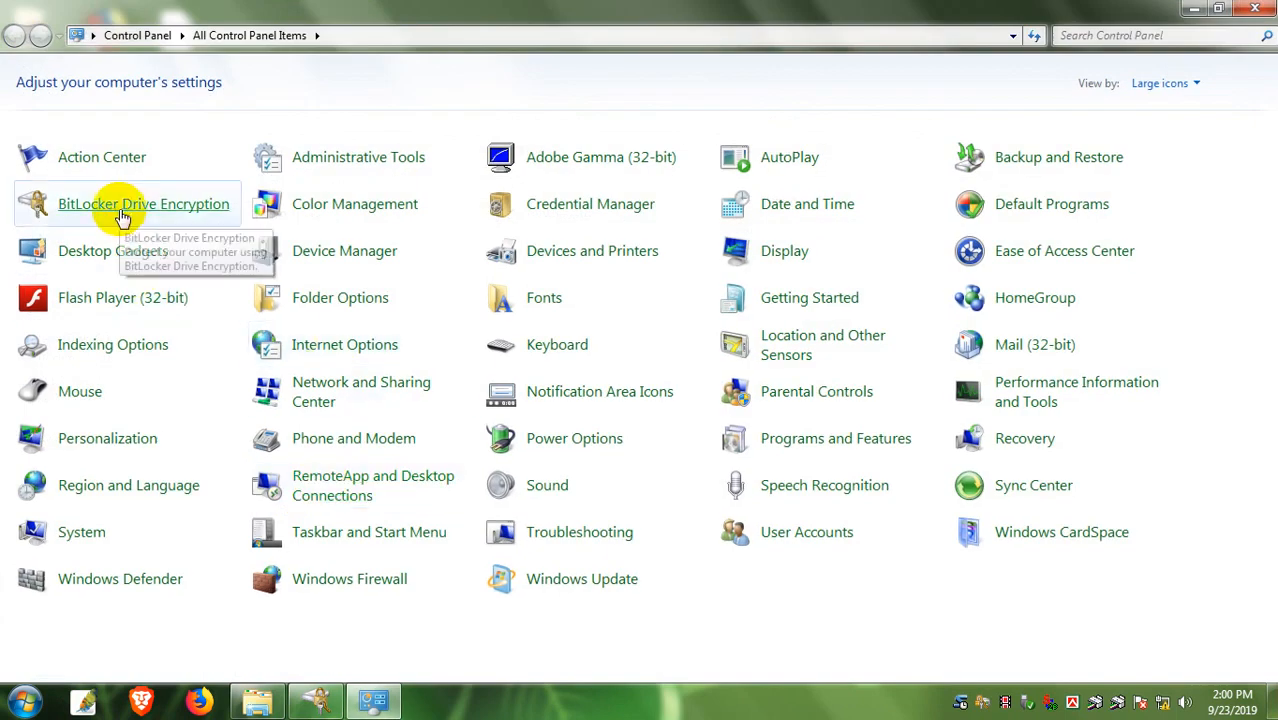
left_click(110, 210)
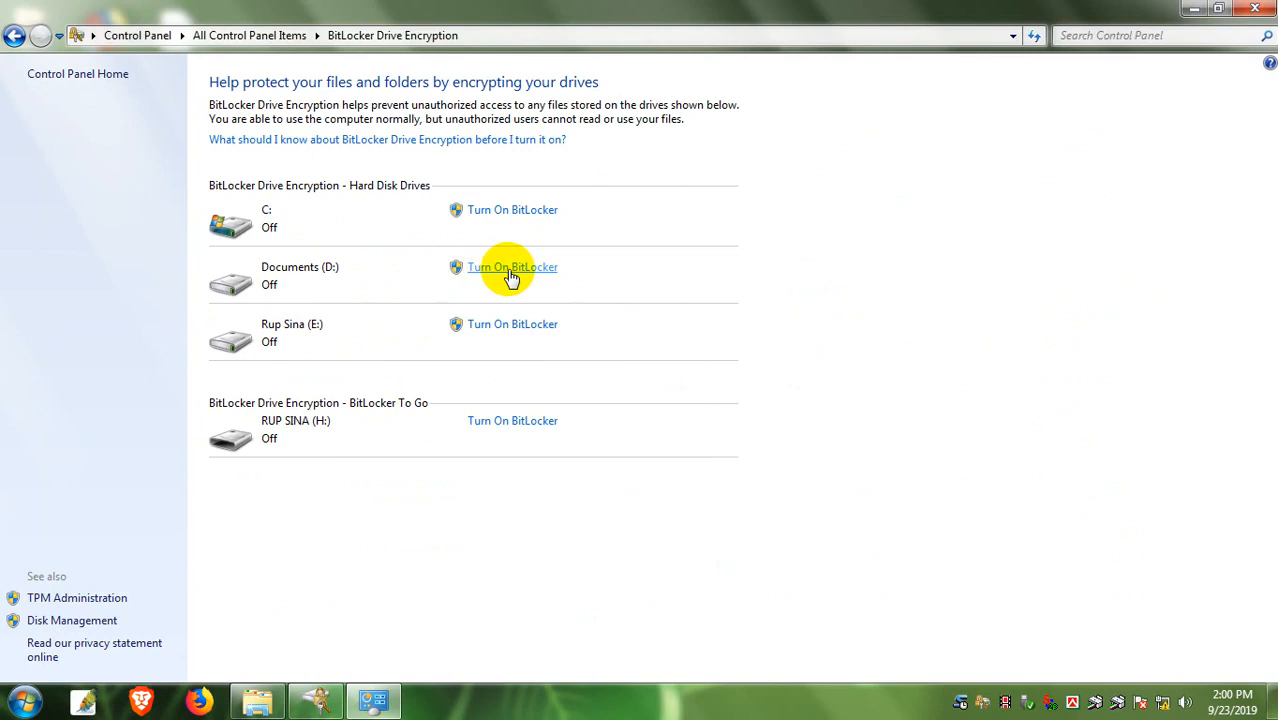
Turn on BitLocker for the Documents (D:) drive with password unlocking, enter the drive password and its confirmation, and continue to recovery key storage.
left_click(510, 270)
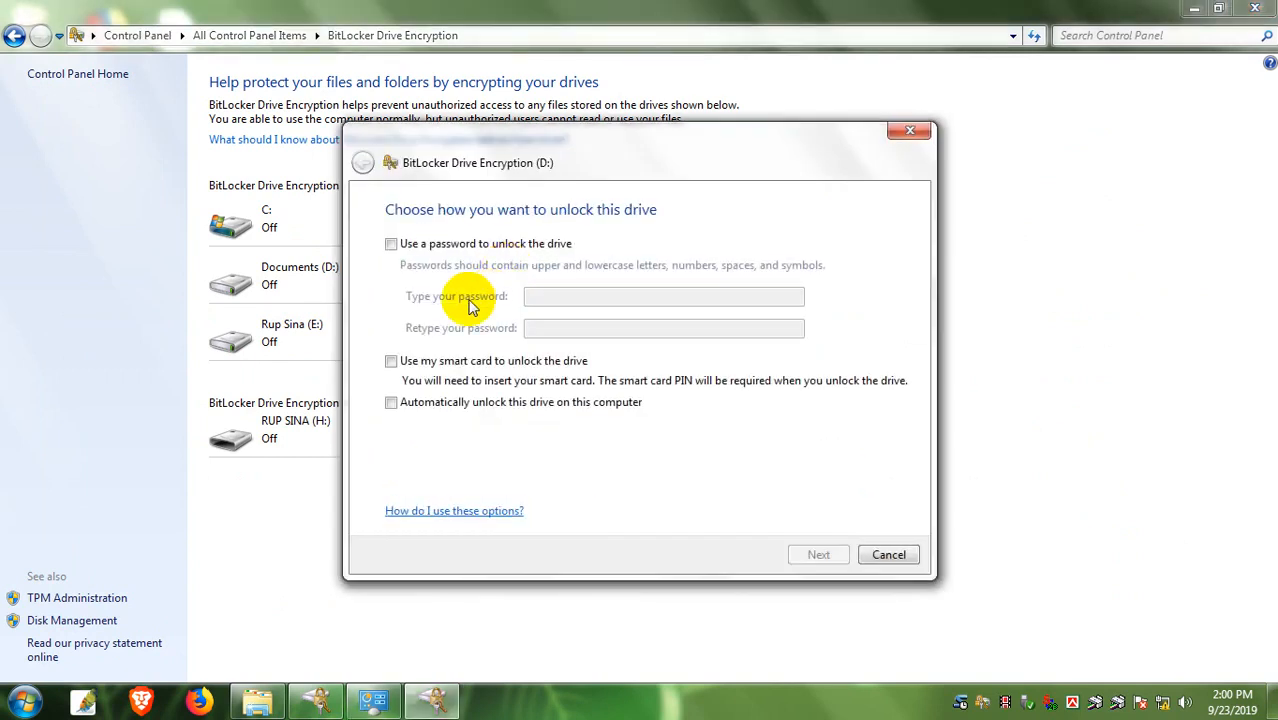
left_click(390, 244)
left_click(531, 299)
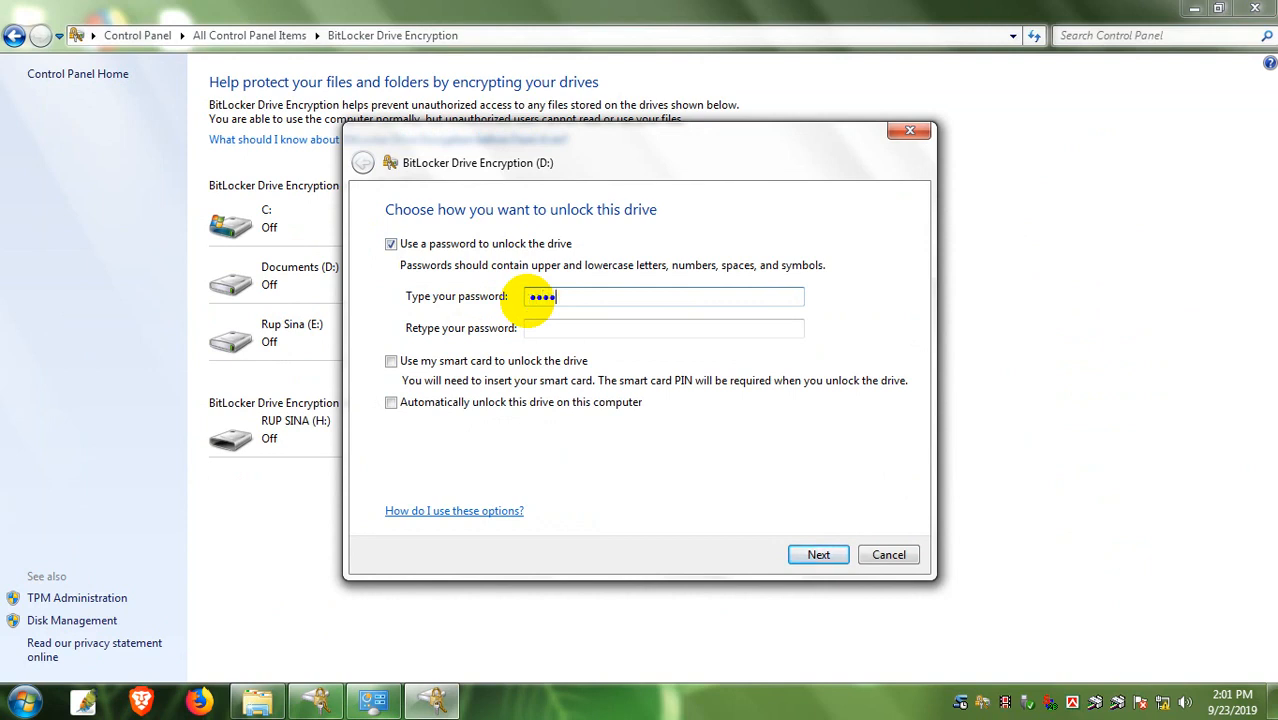
type("•••••••")
left_click(533, 331)
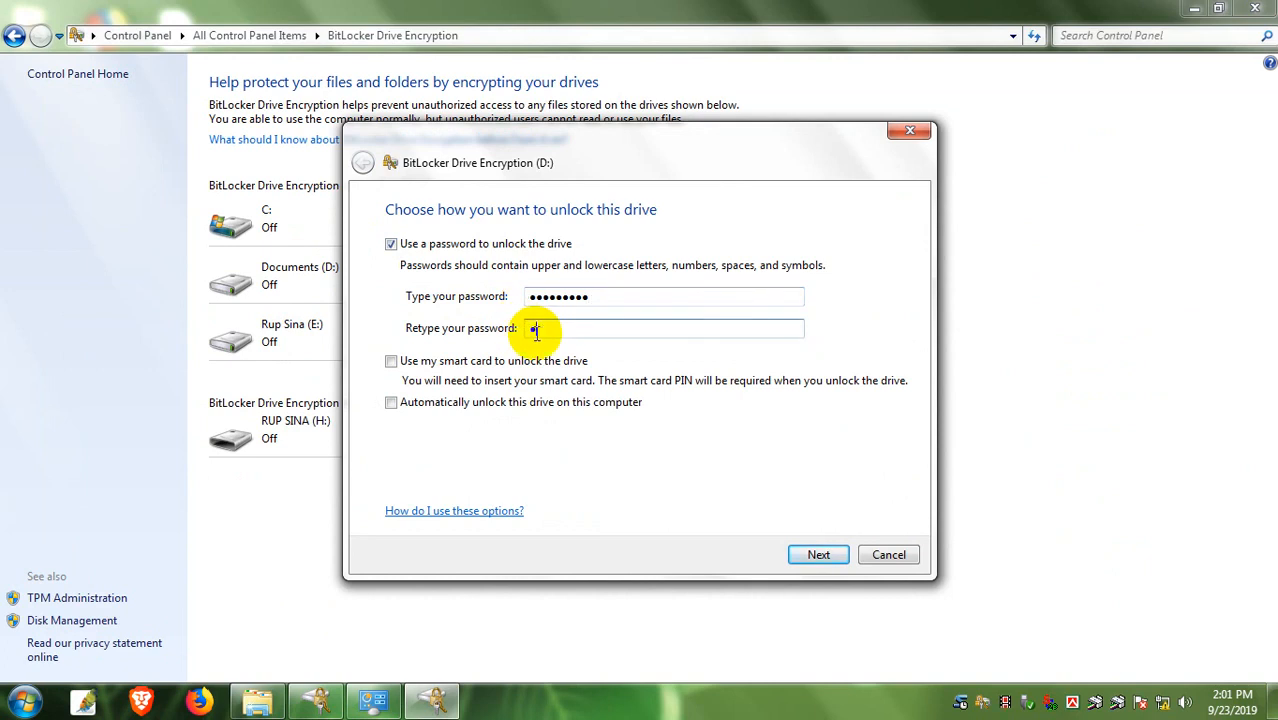
type("••••••••")
left_click(815, 553)
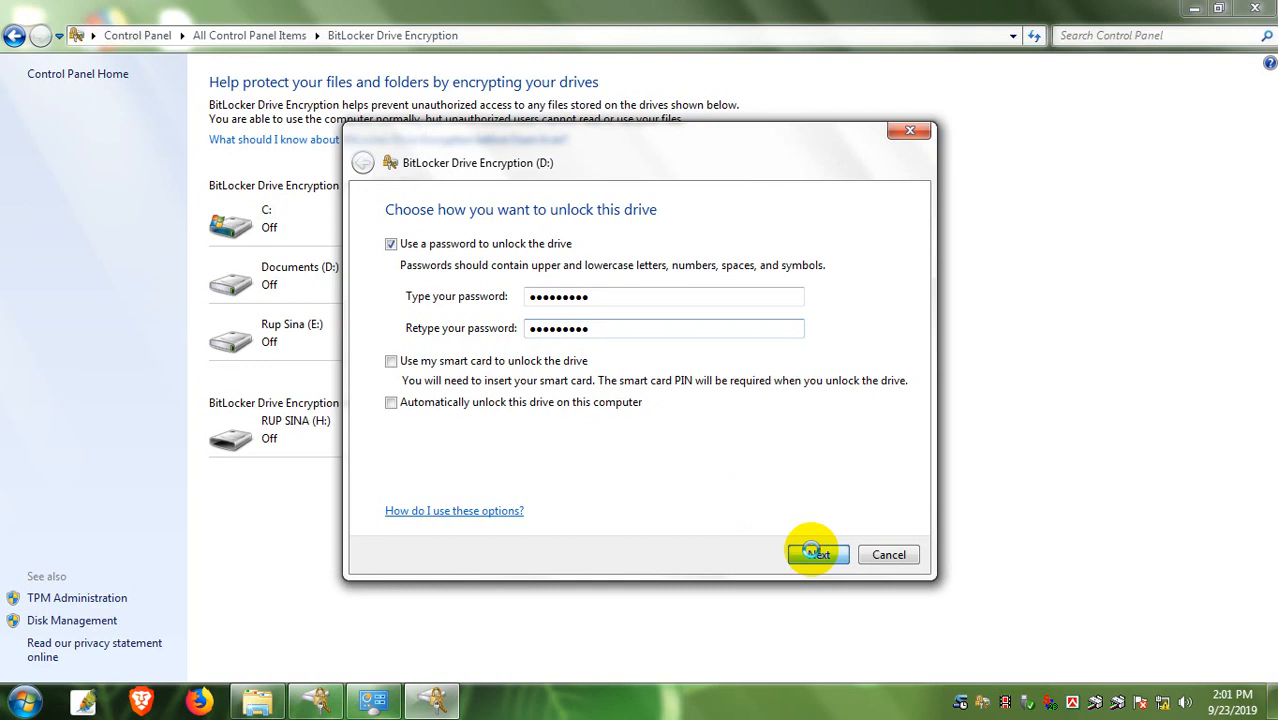
left_click(816, 553)
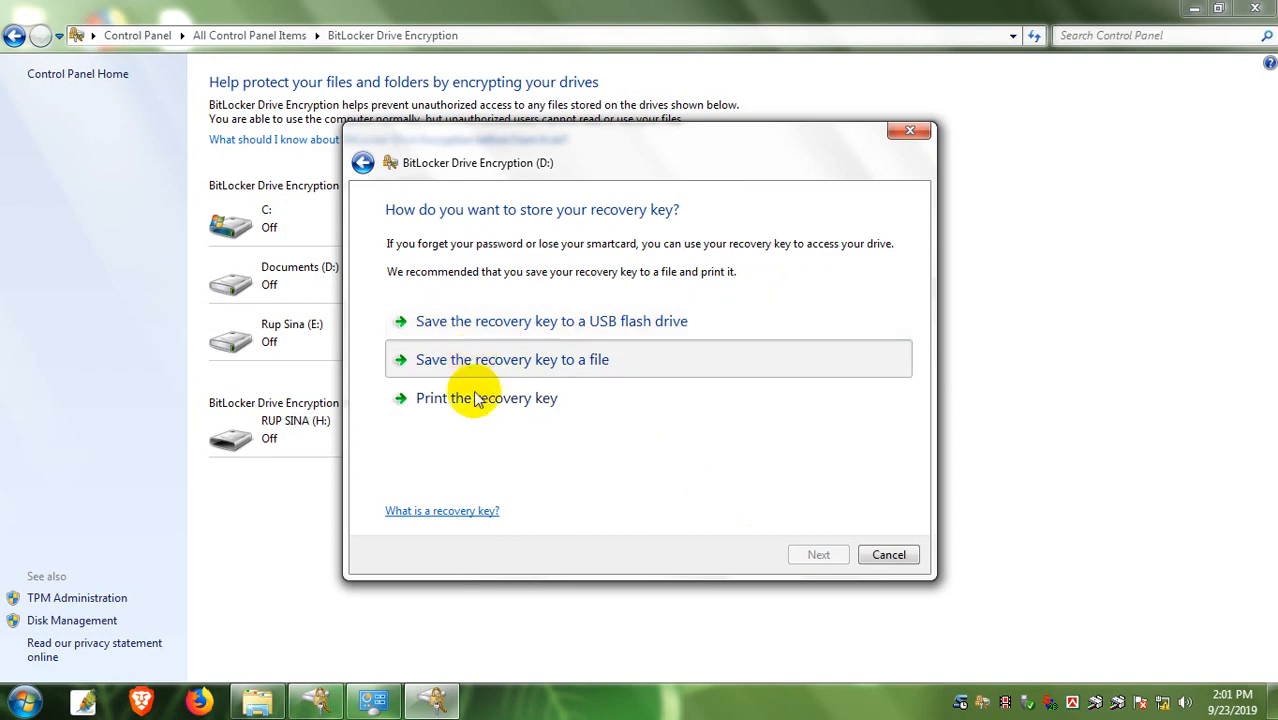
Save drive D:'s recovery key to a file on the Desktop, accept storing it on this computer, and start encrypting the drive.
left_click(485, 362)
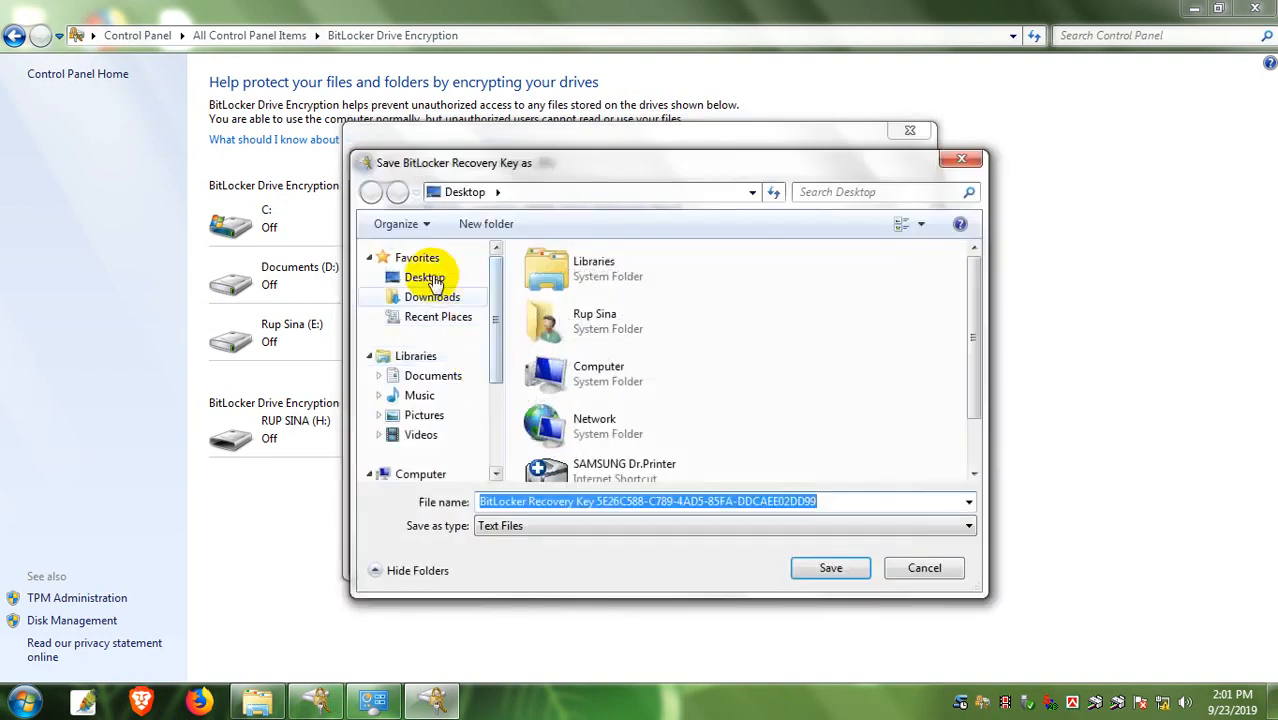
left_click(466, 277)
left_click(826, 568)
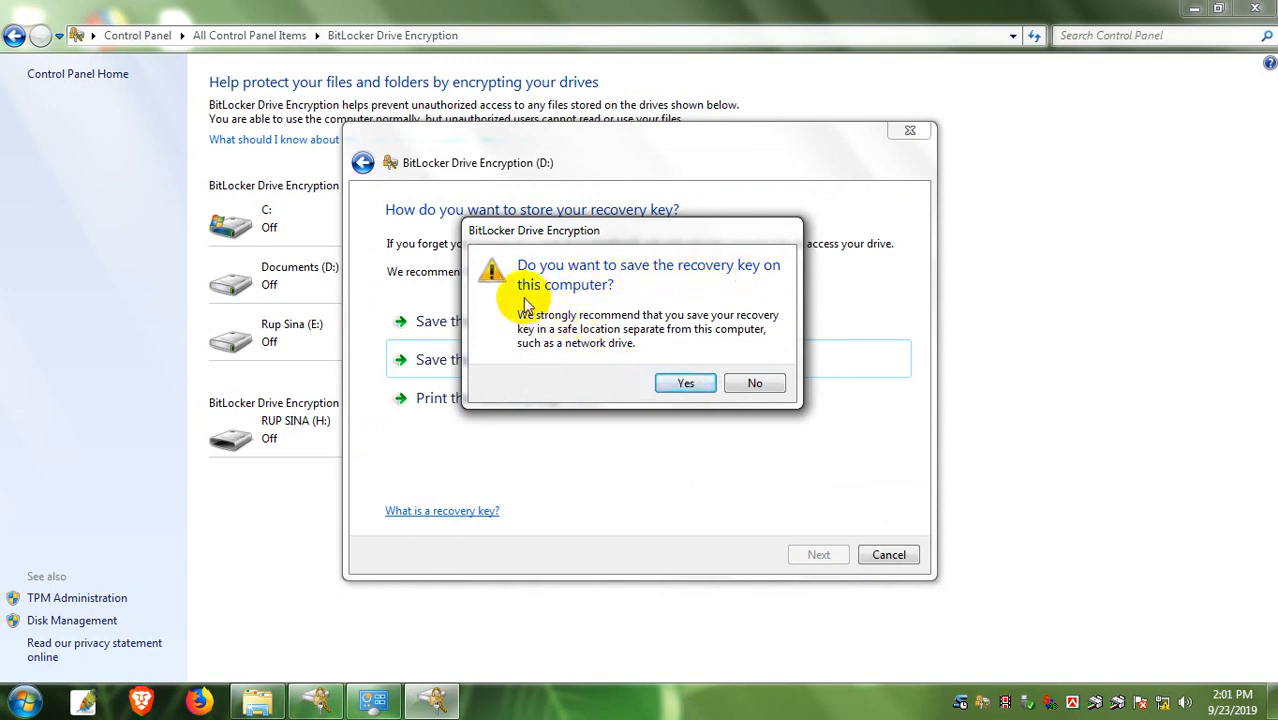
left_click(668, 384)
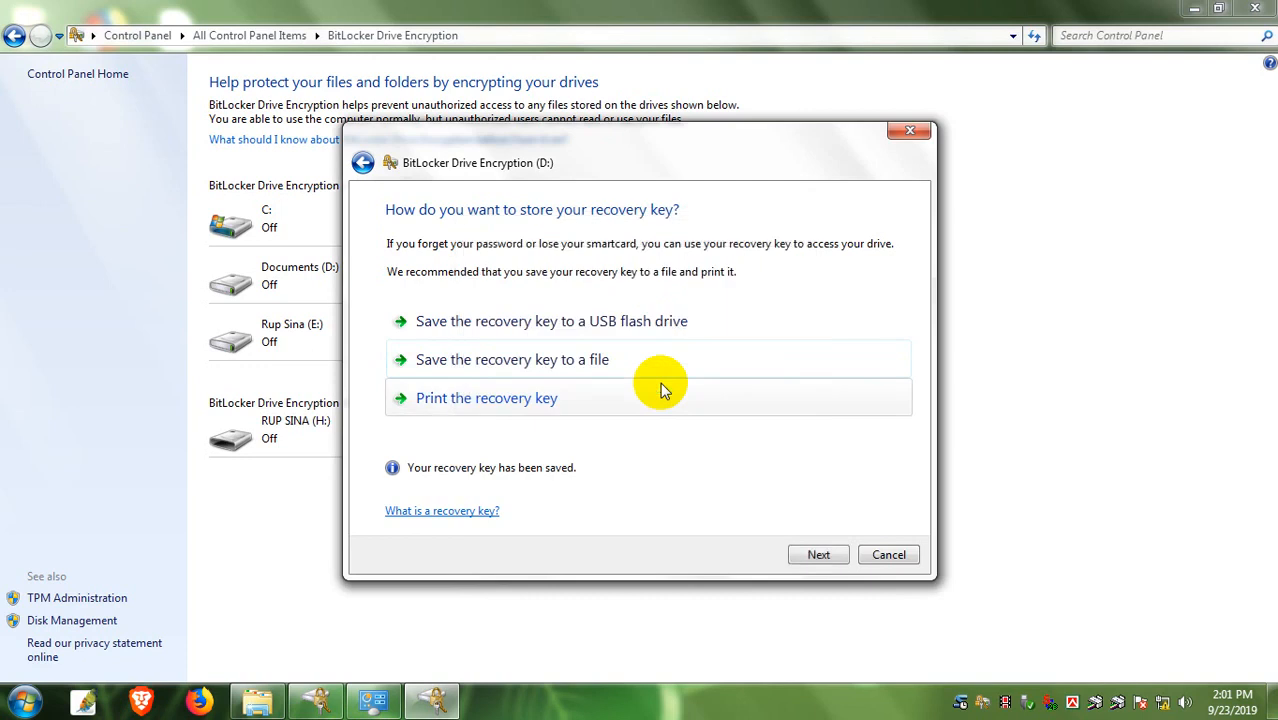
left_click(816, 554)
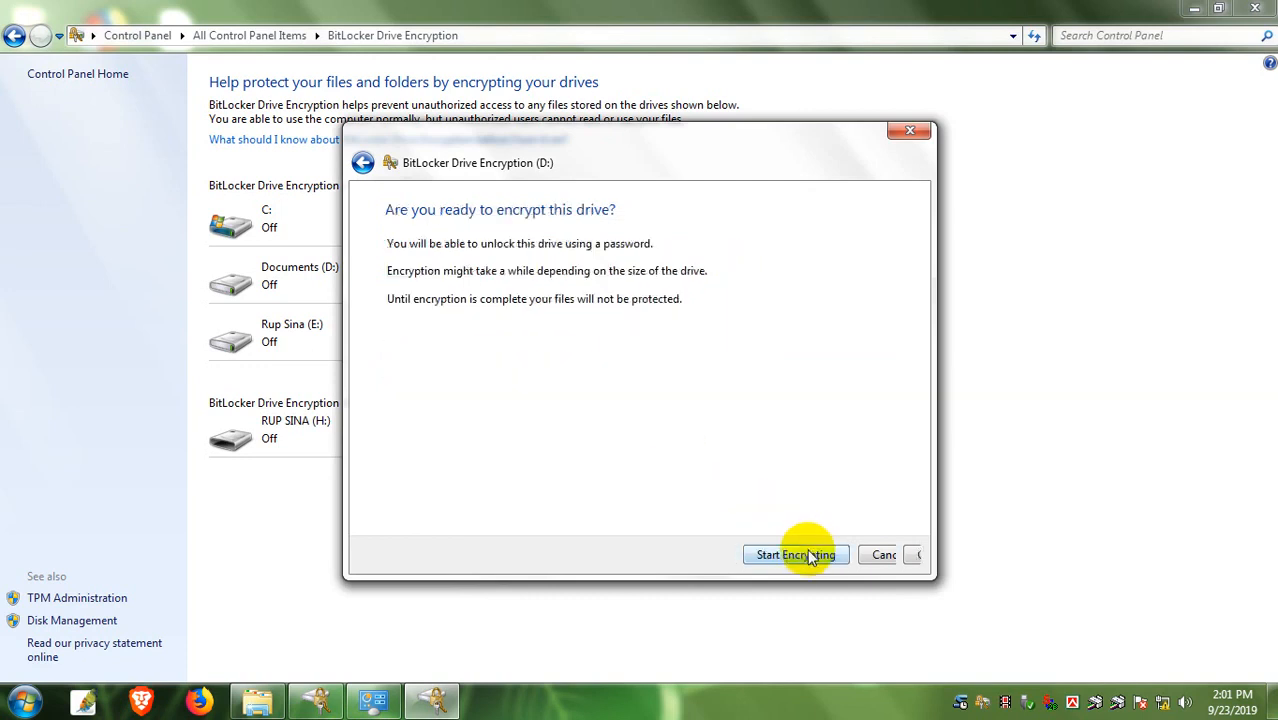
left_click(803, 556)
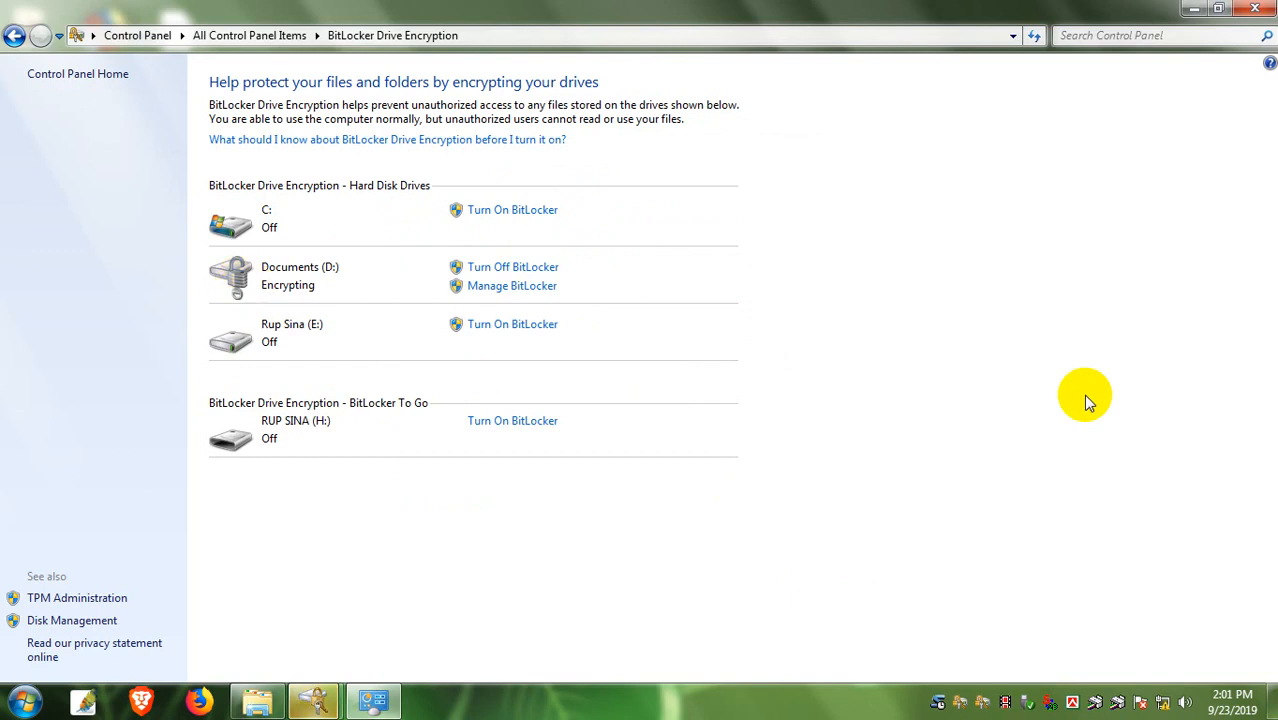
Close the Control Panel window and check the BitLocker status of the Documents (D:) drive in Computer.
left_click(1254, 8)
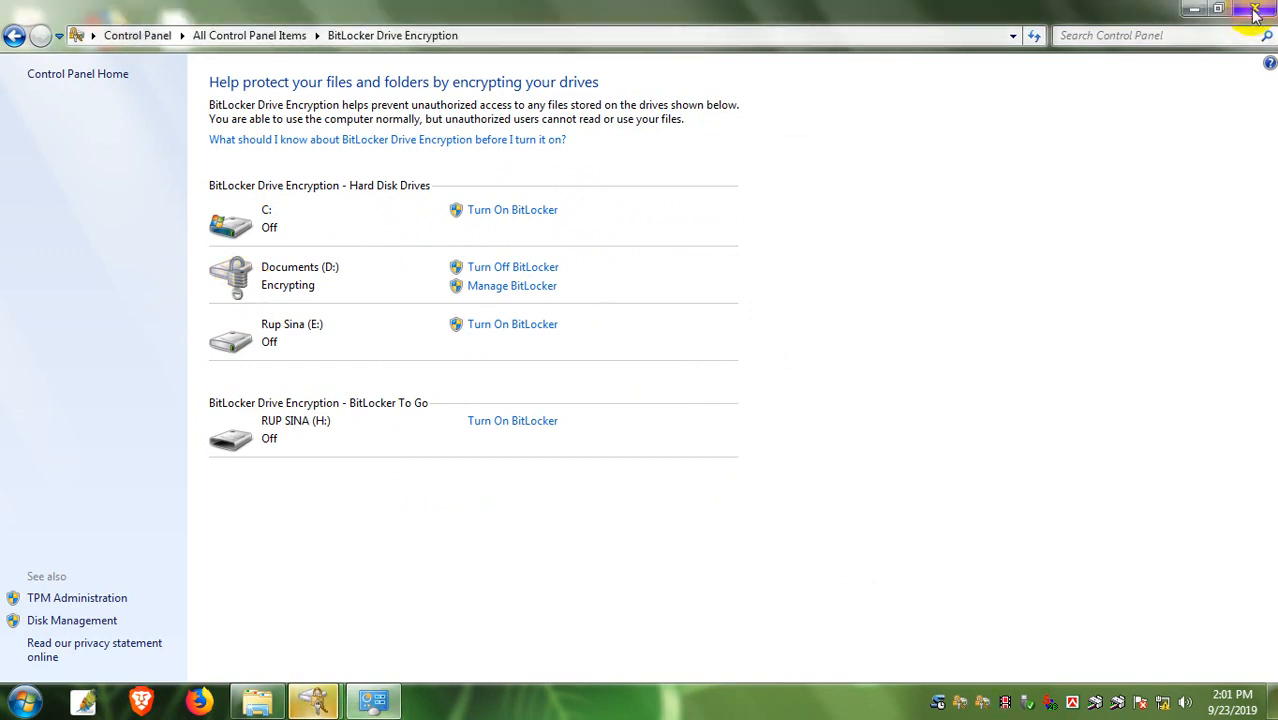
left_click_drag(656, 246, 1184, 684)
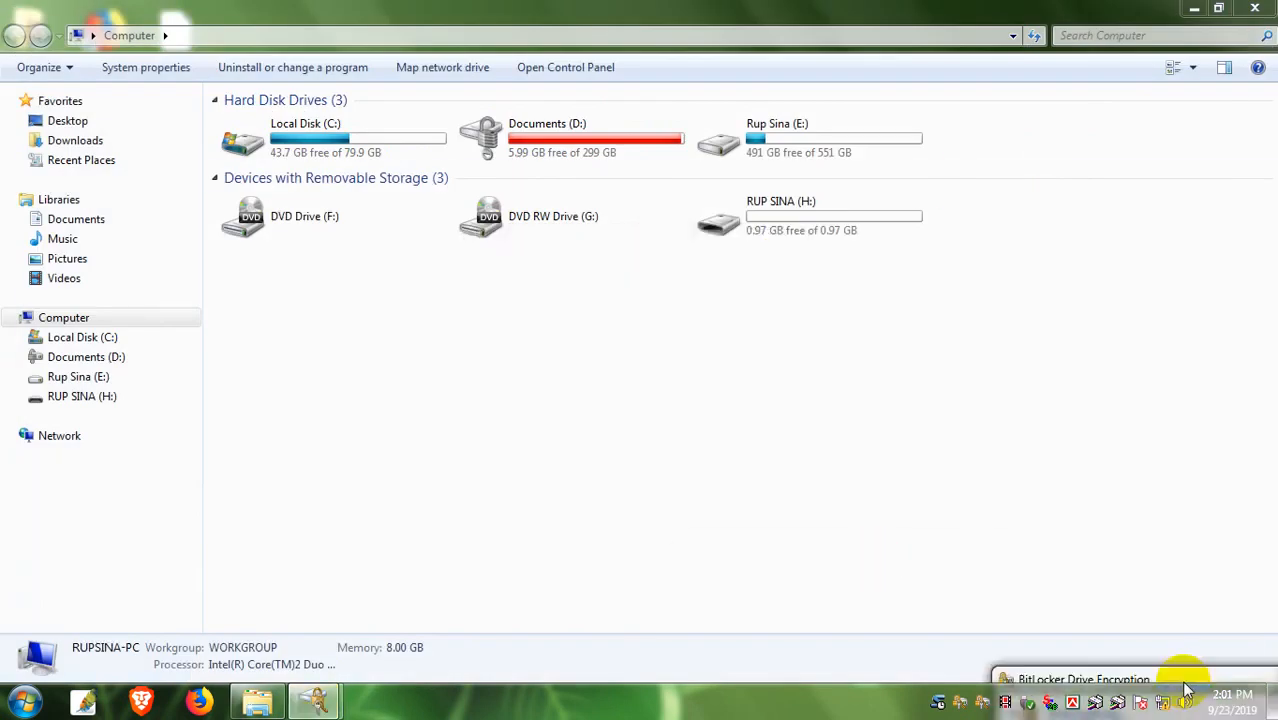
left_click(578, 142)
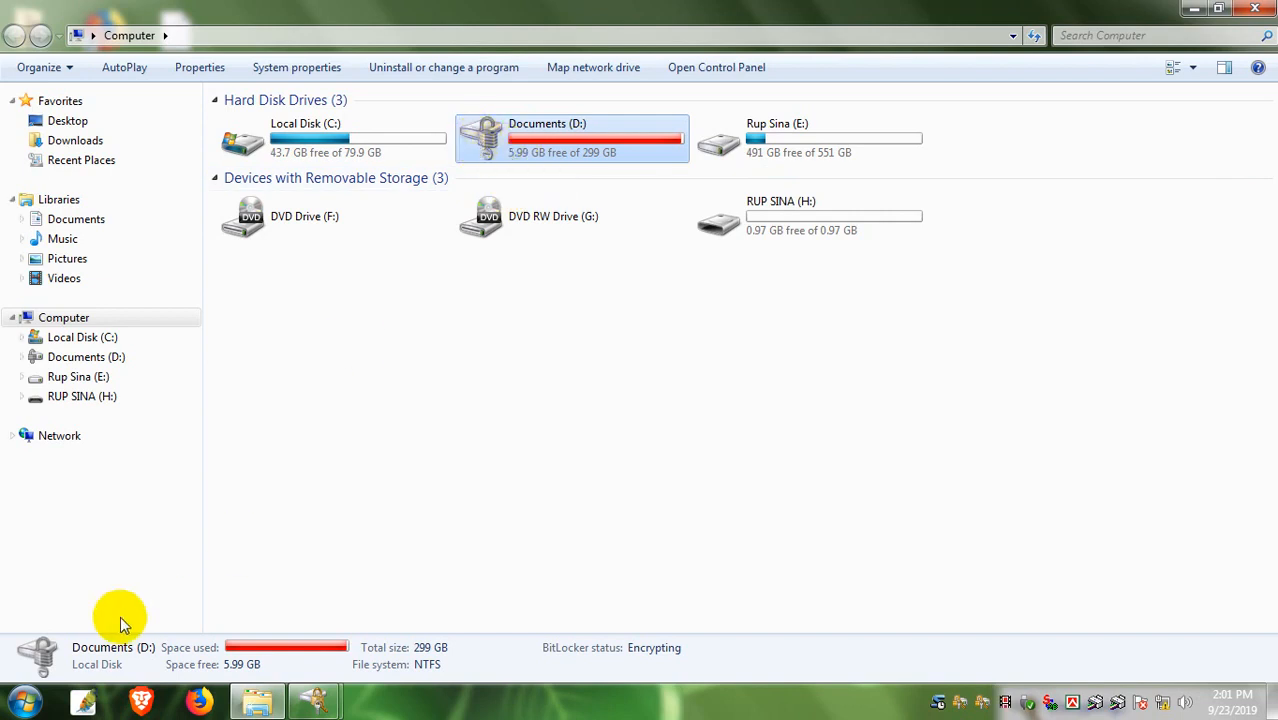
Turn off BitLocker for the Documents (D:) drive from BitLocker Drive Encryption by decrypting it, and close the Control Panel window.
left_click(26, 706)
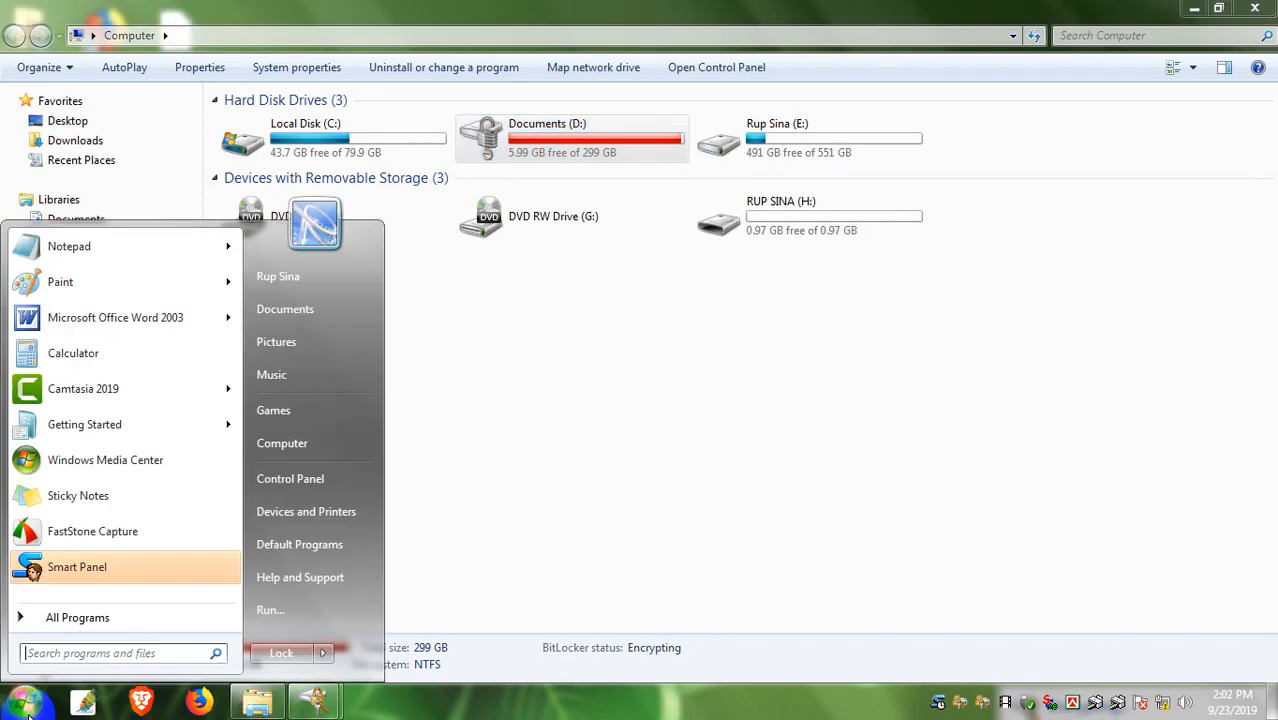
left_click(335, 479)
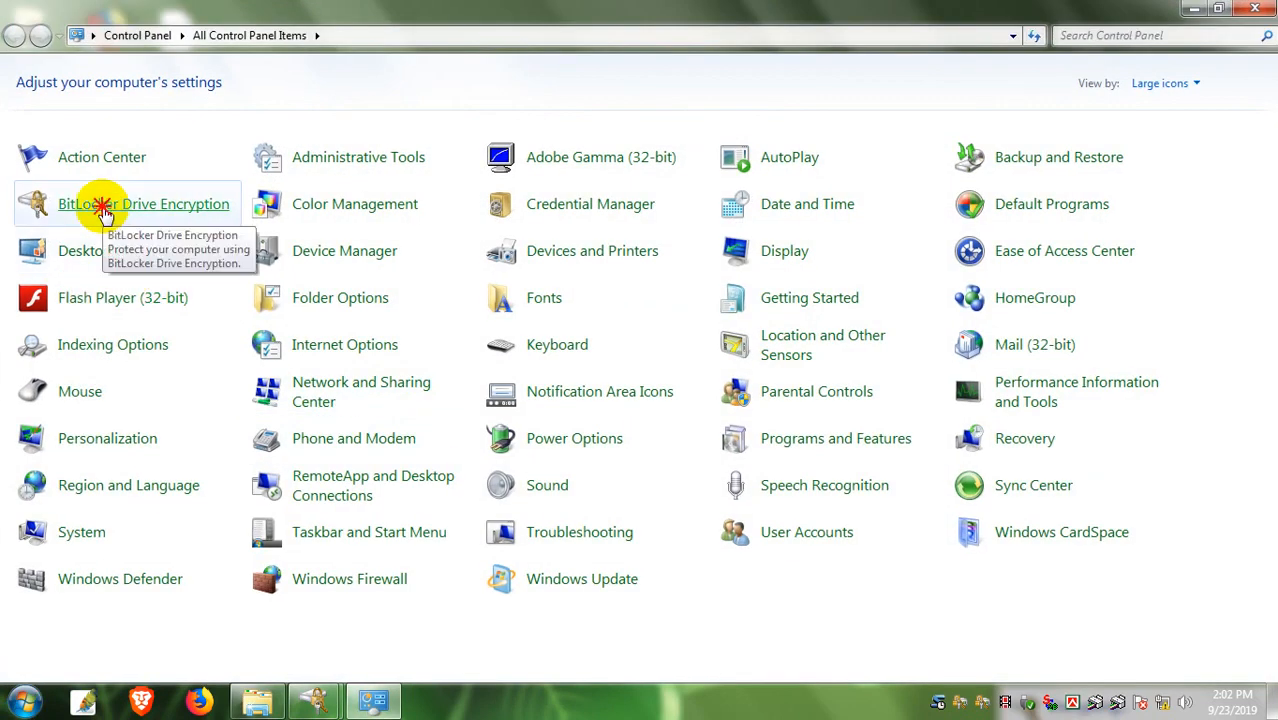
left_click(128, 208)
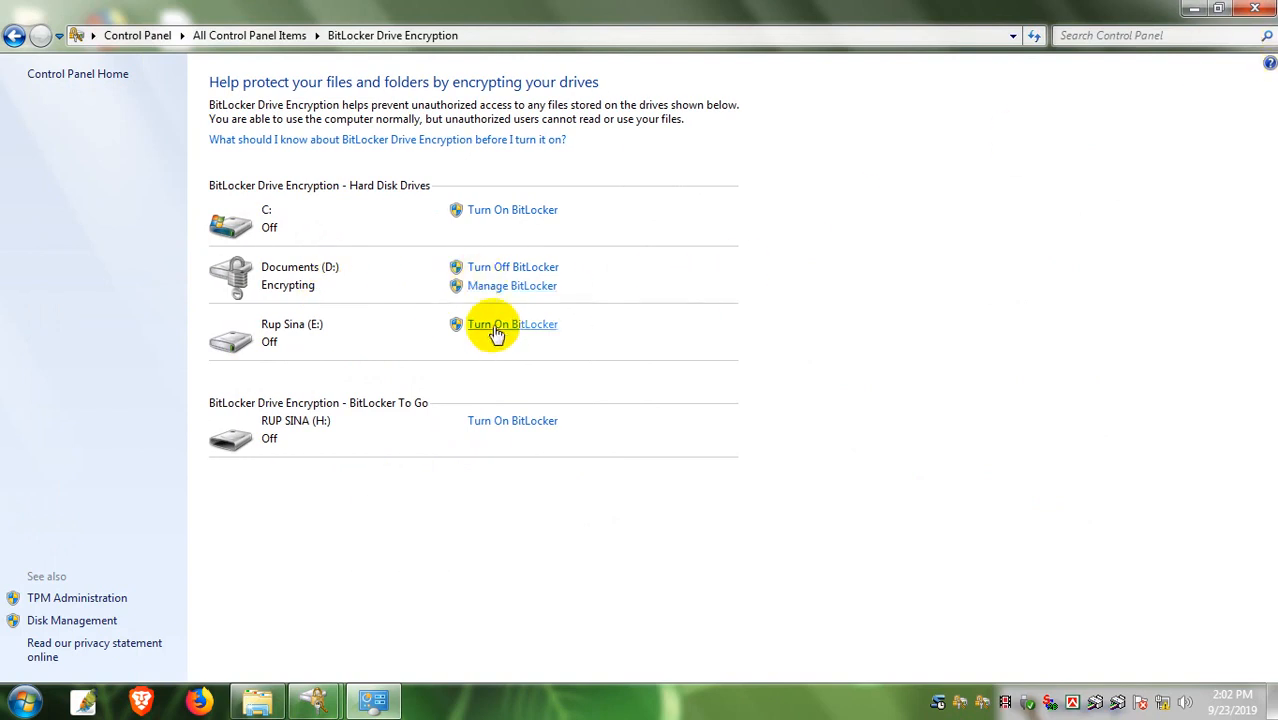
left_click(513, 270)
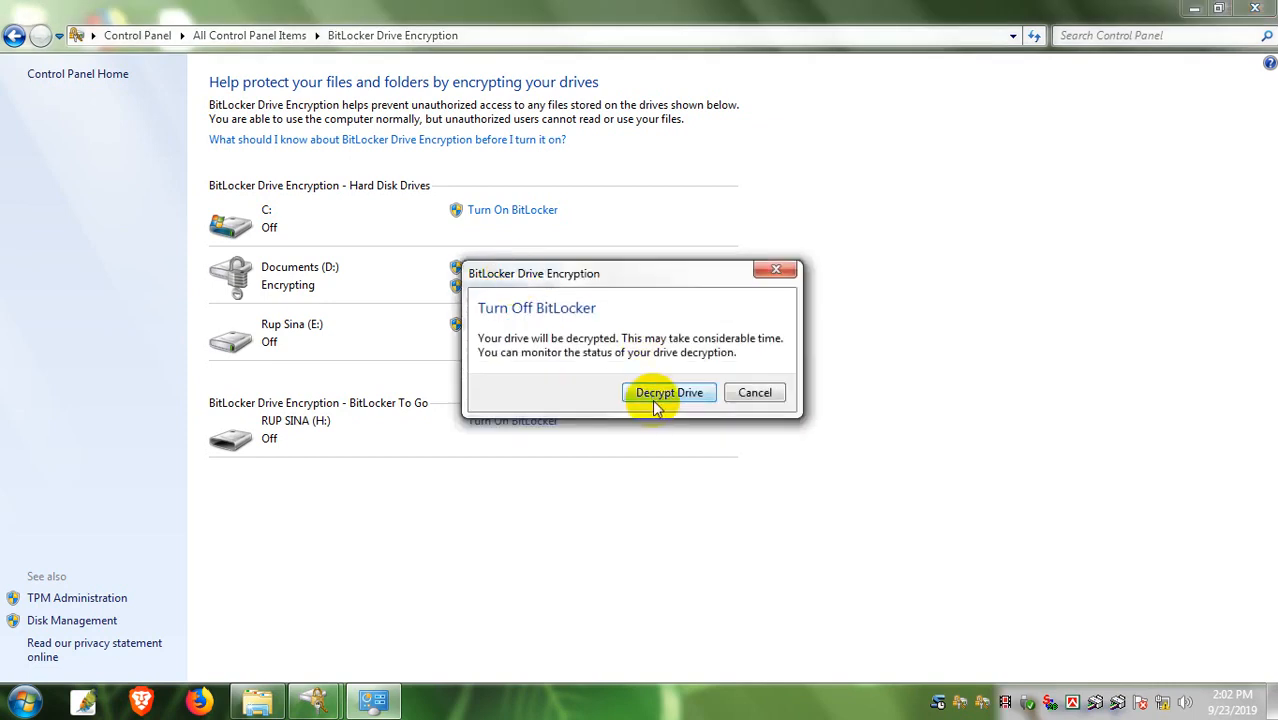
left_click(665, 393)
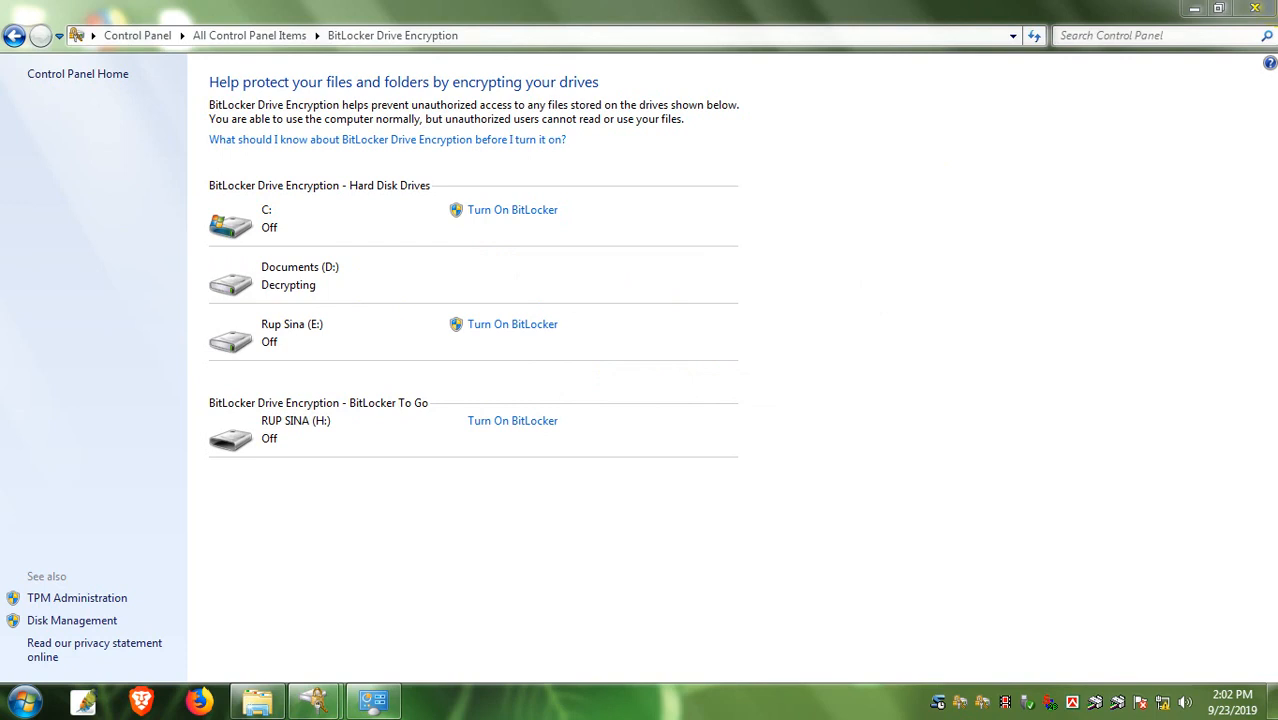
left_click(1255, 8)
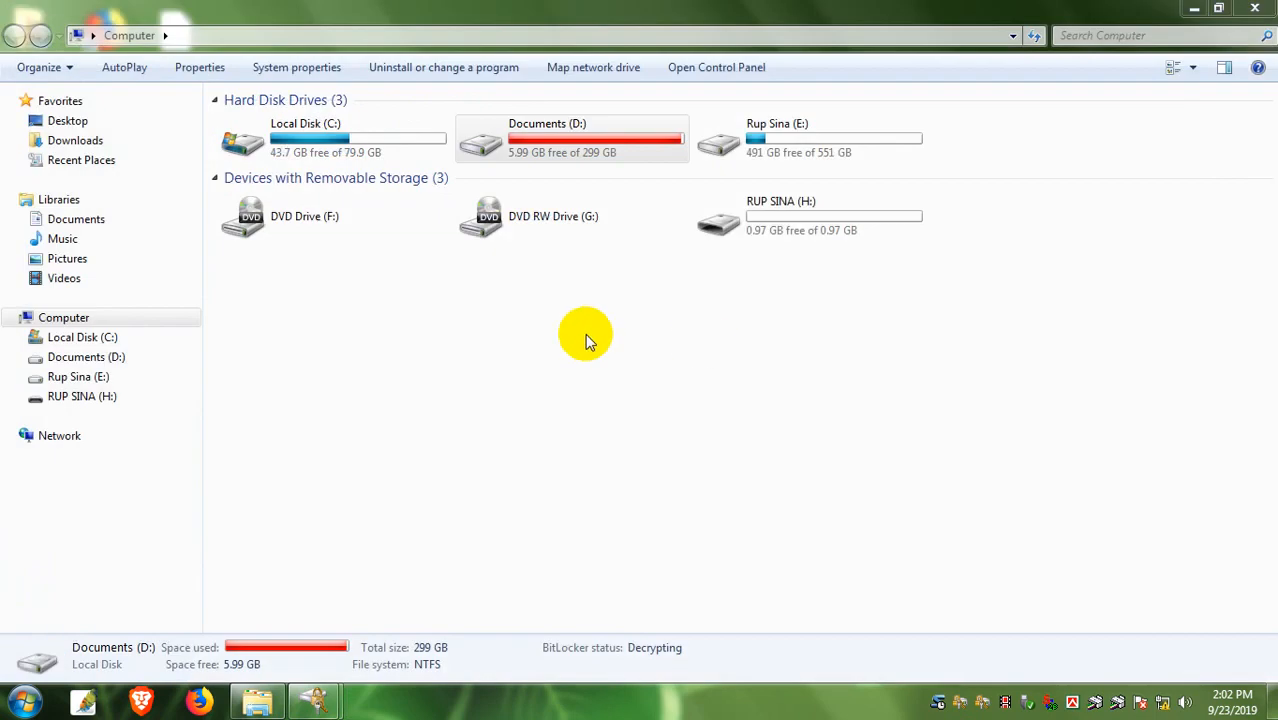
Refresh the drive list repeatedly and check the BitLocker status of drives D: and H:.
right_click(585, 333)
left_click(622, 402)
left_click(470, 158)
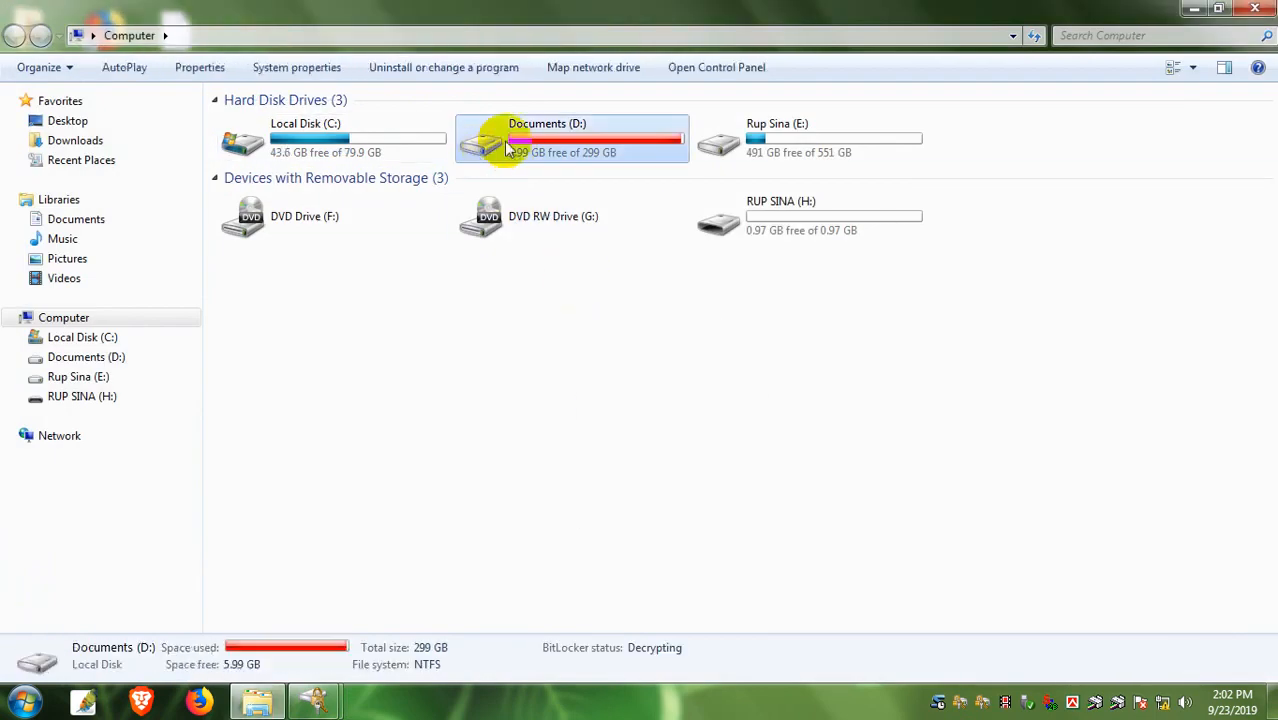
right_click(725, 318)
left_click(770, 387)
right_click(684, 307)
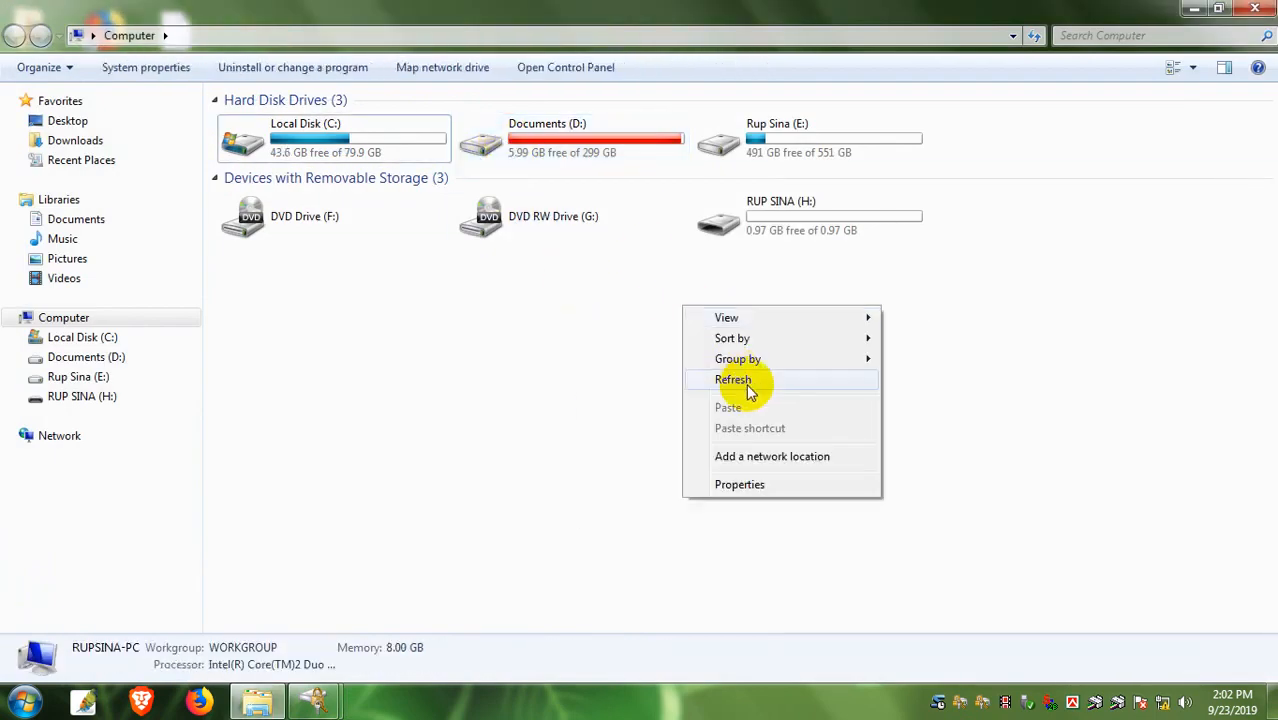
left_click(748, 390)
right_click(690, 345)
left_click(748, 408)
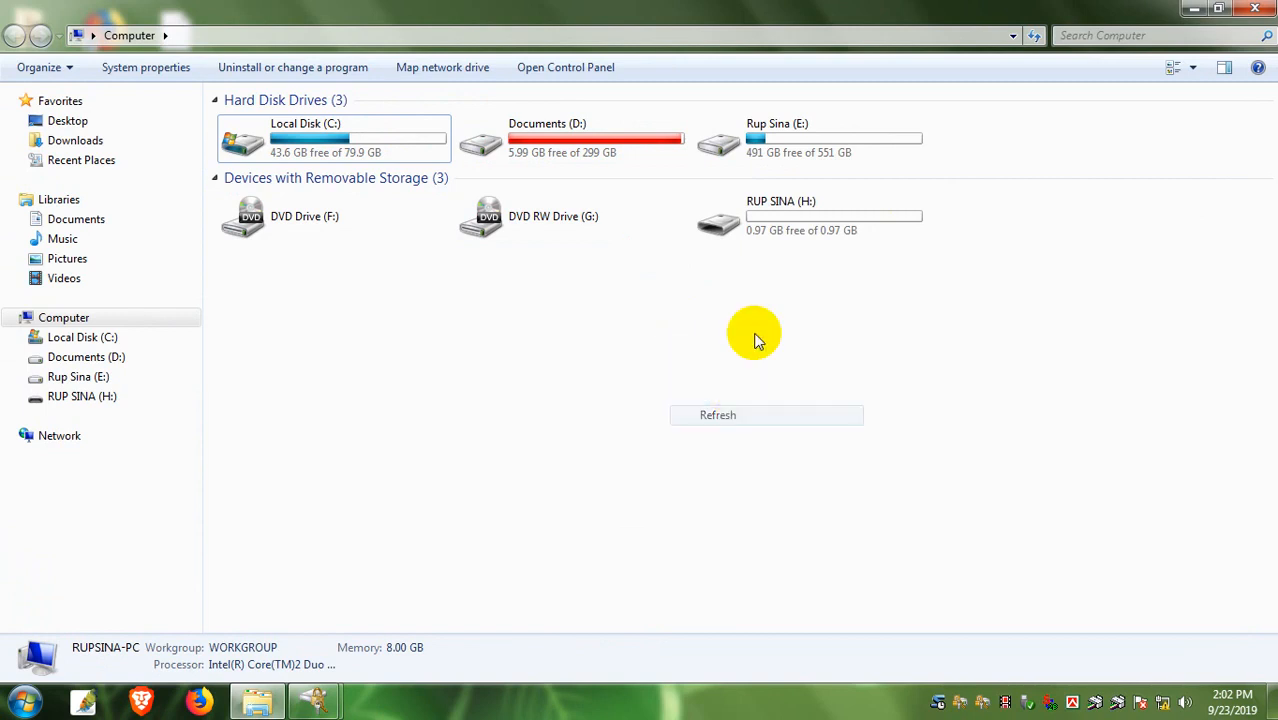
left_click(745, 240)
Turn on BitLocker for removable drive H: from Control Panel with password unlocking, entering and confirming the drive password.
left_click(24, 702)
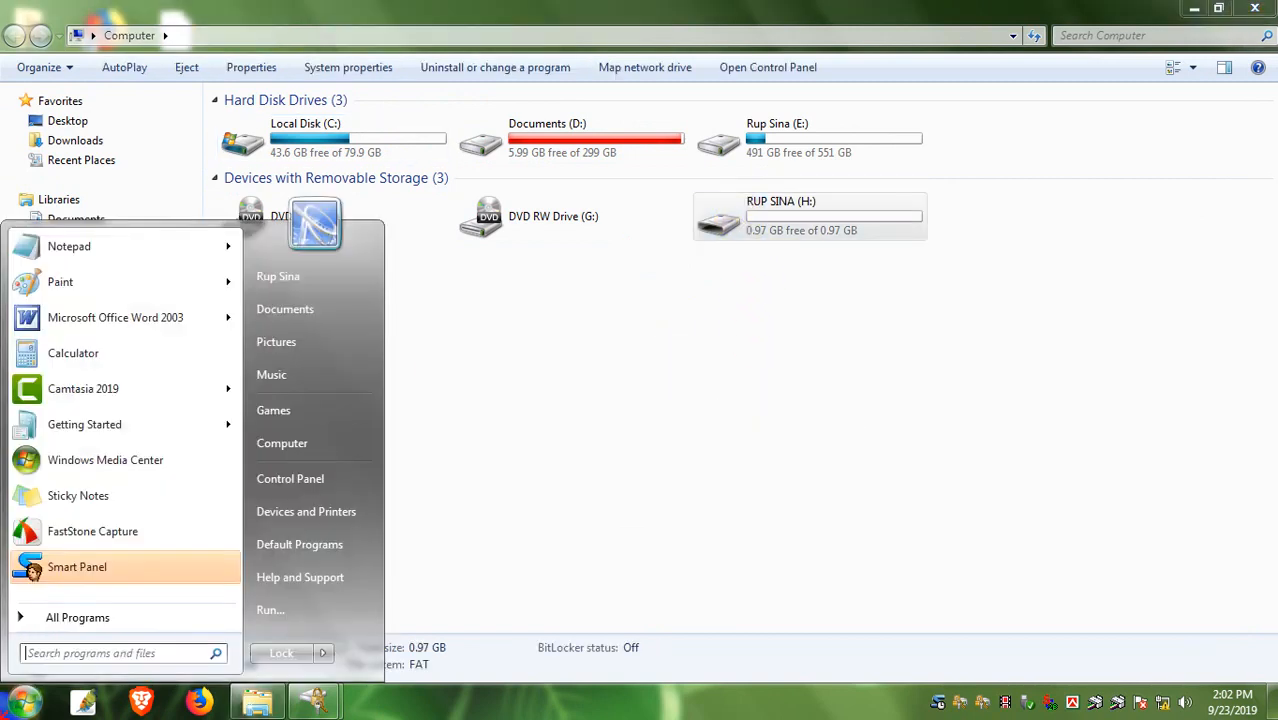
left_click(291, 477)
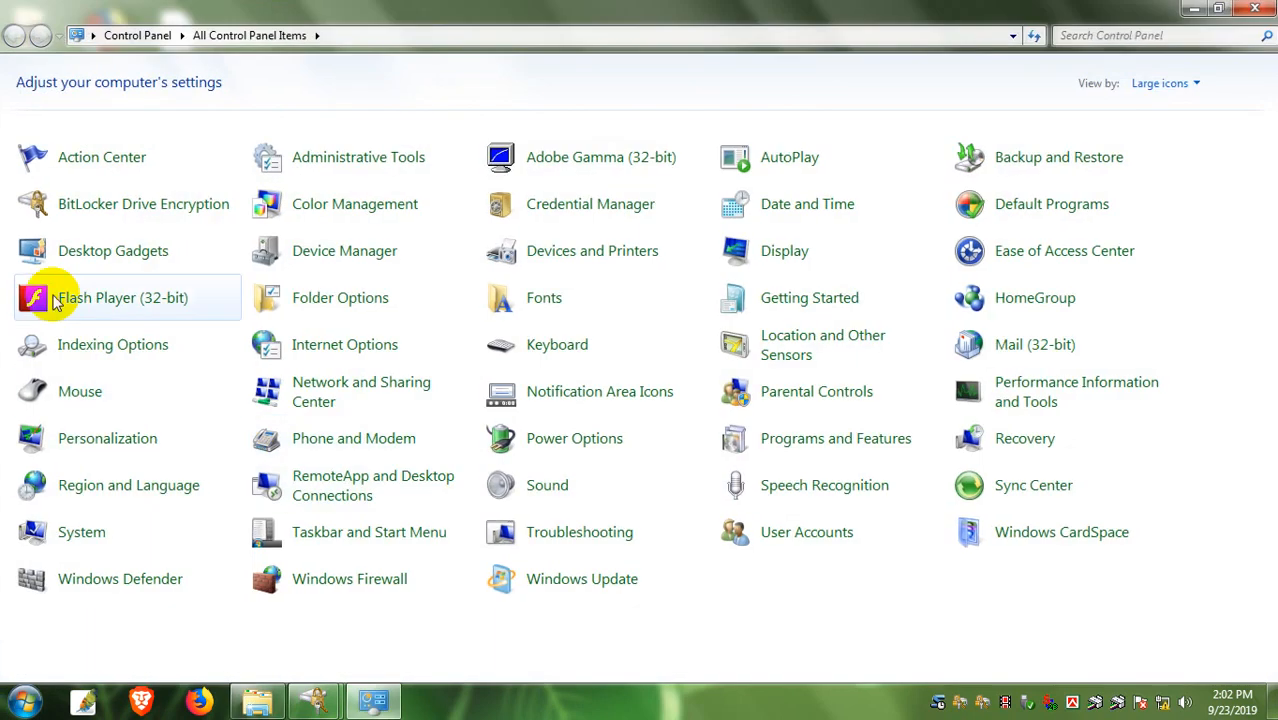
left_click(137, 222)
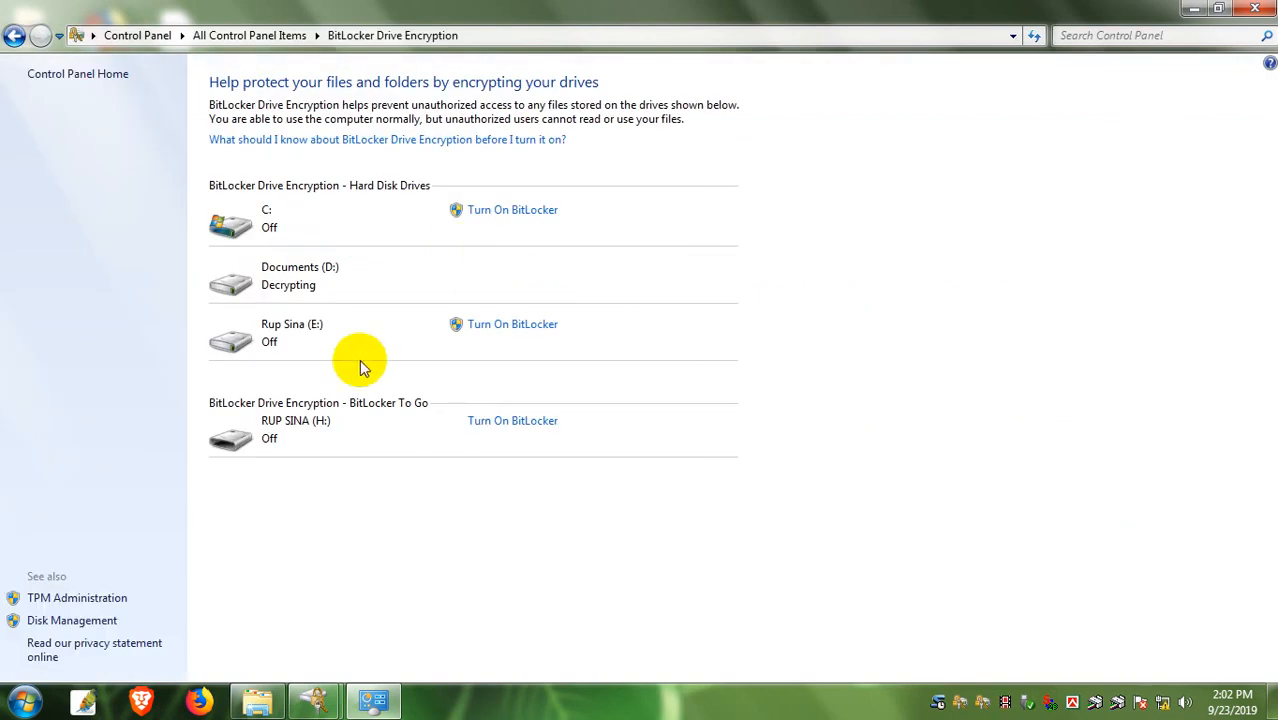
left_click(484, 425)
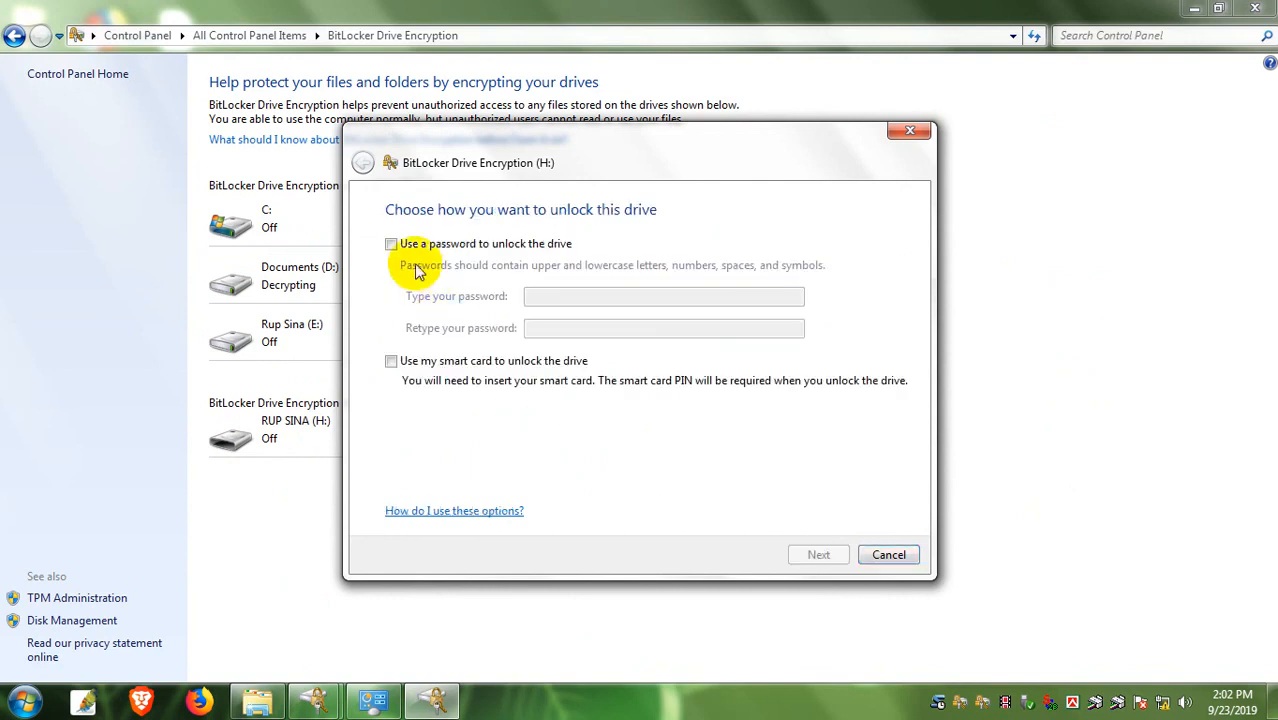
left_click(391, 244)
left_click(533, 295)
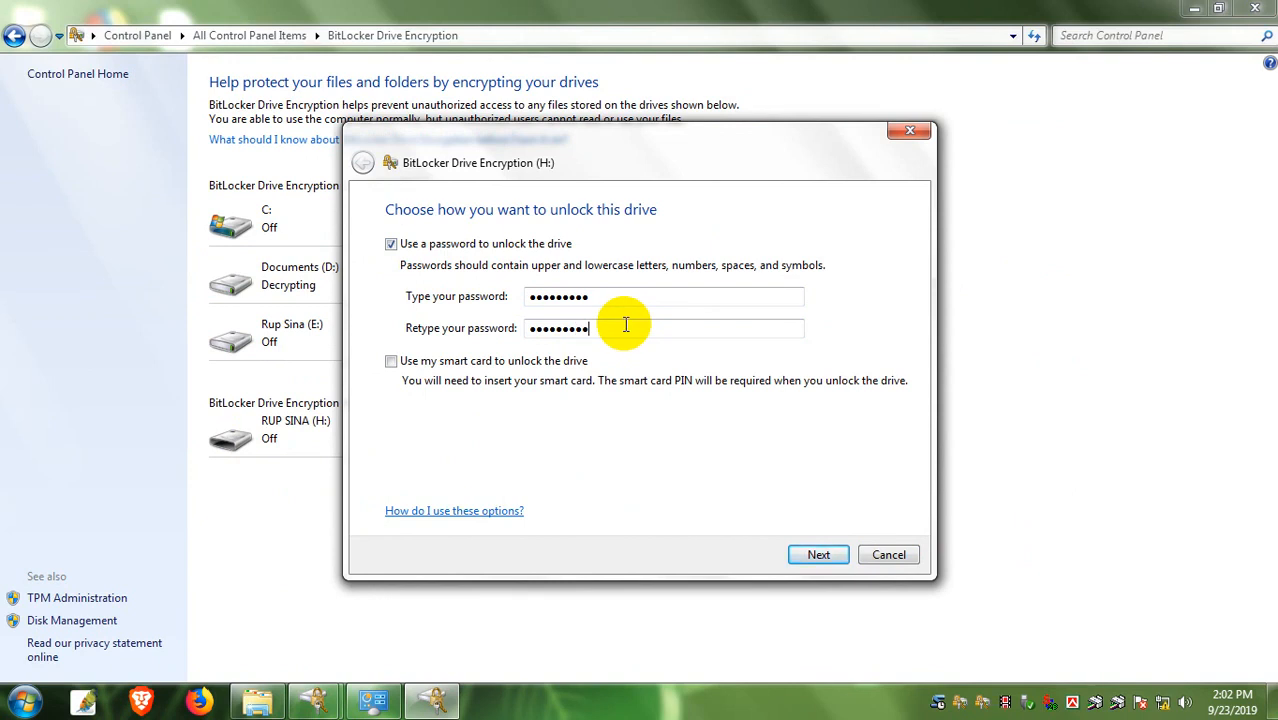
left_click(818, 554)
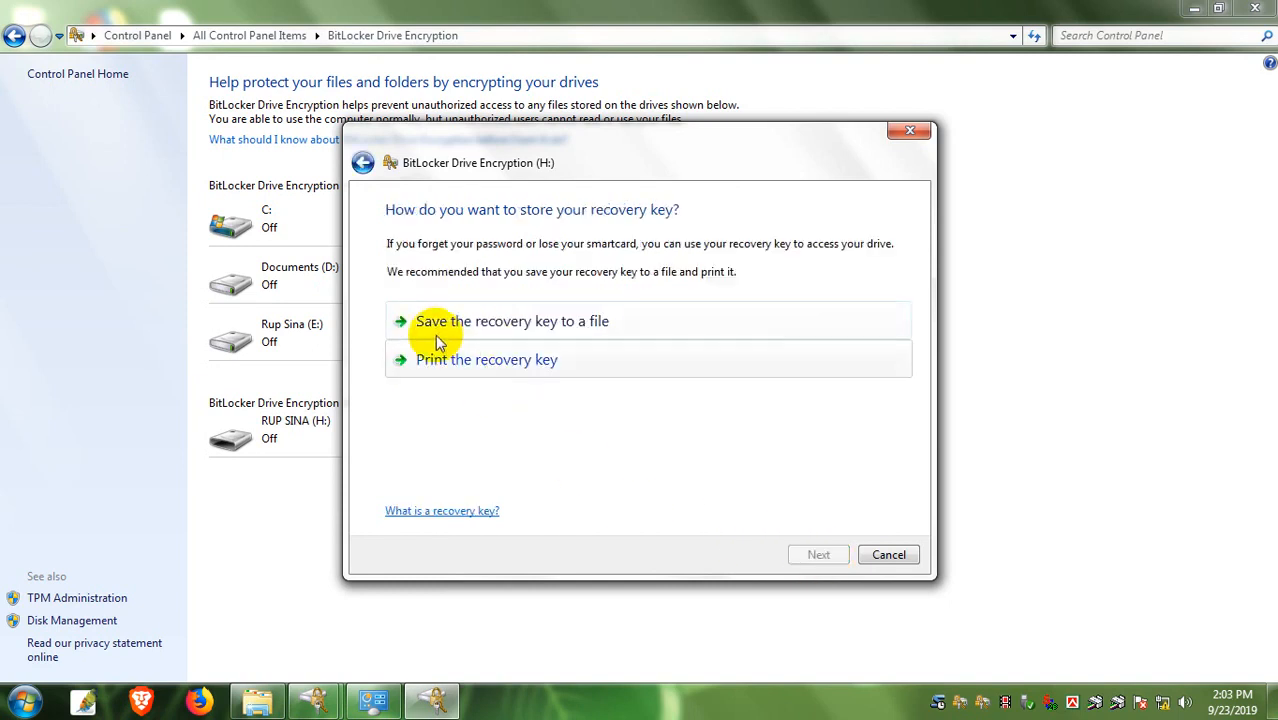
Choose to save drive H:'s recovery key to a file on the Desktop, and delete the last-listed BitLocker Recovery Key text document there.
left_click(512, 326)
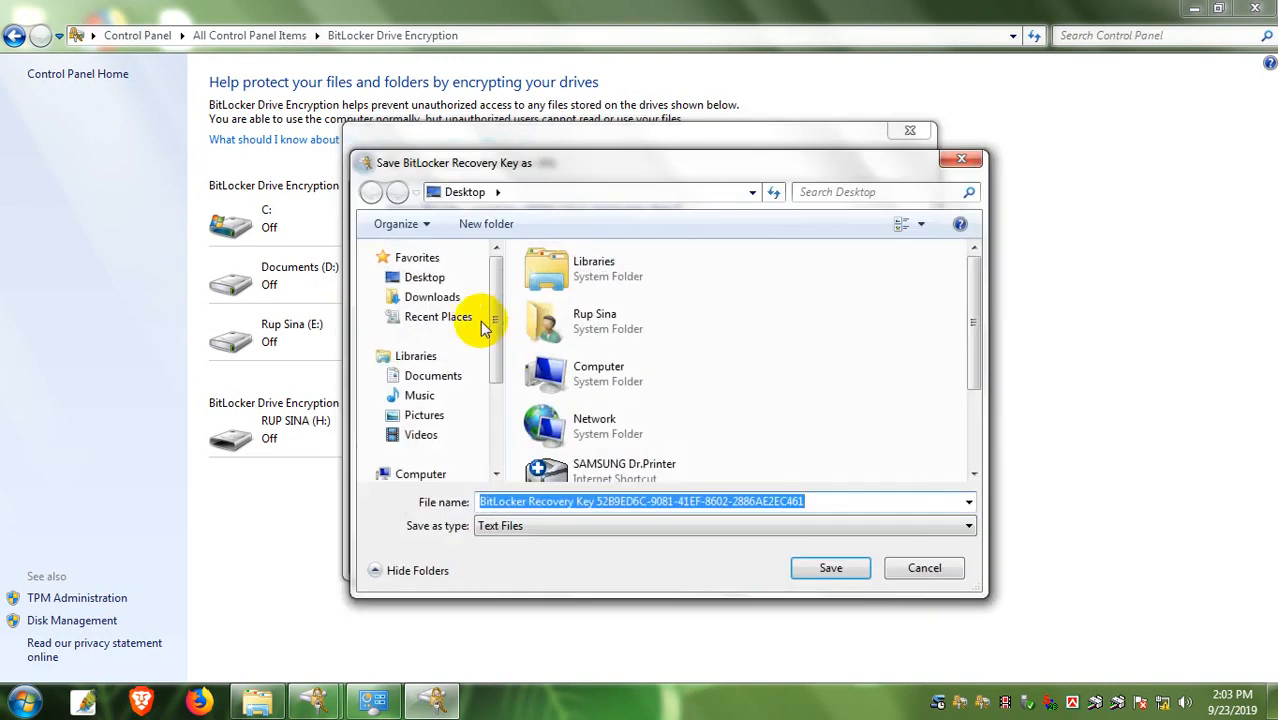
left_click(478, 280)
scroll(947, 414, "down", 3)
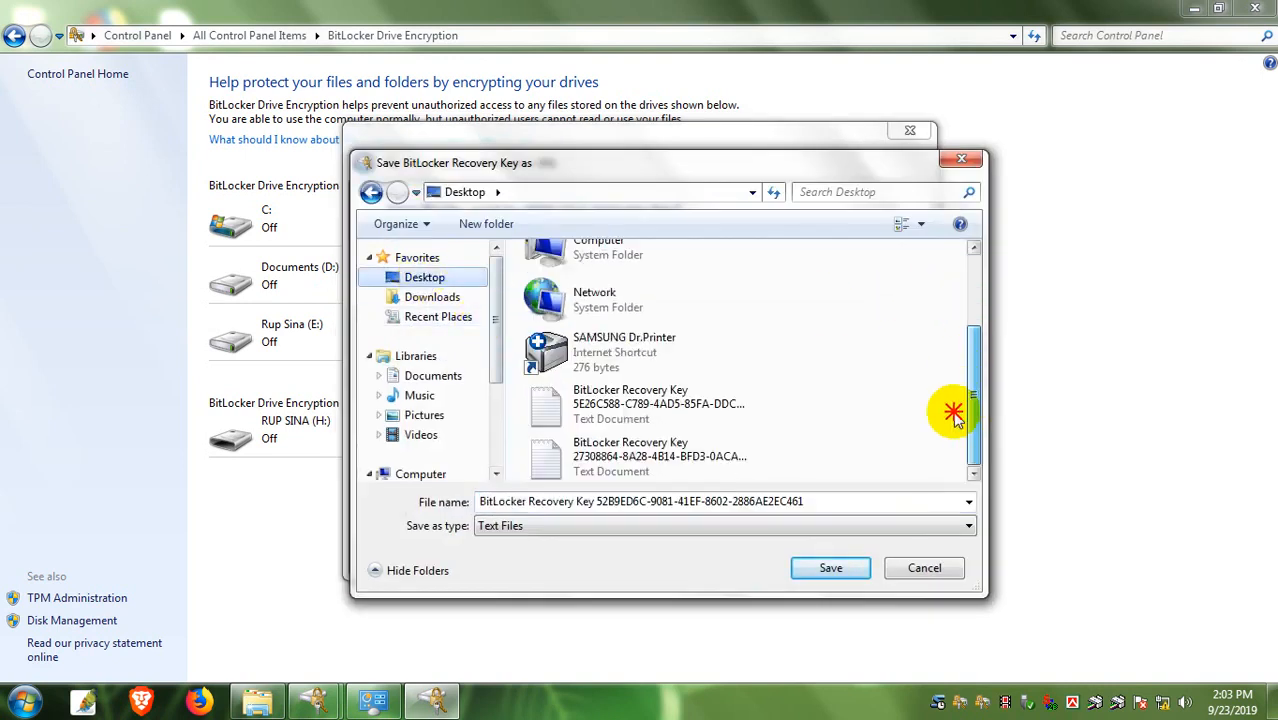
left_click(625, 455)
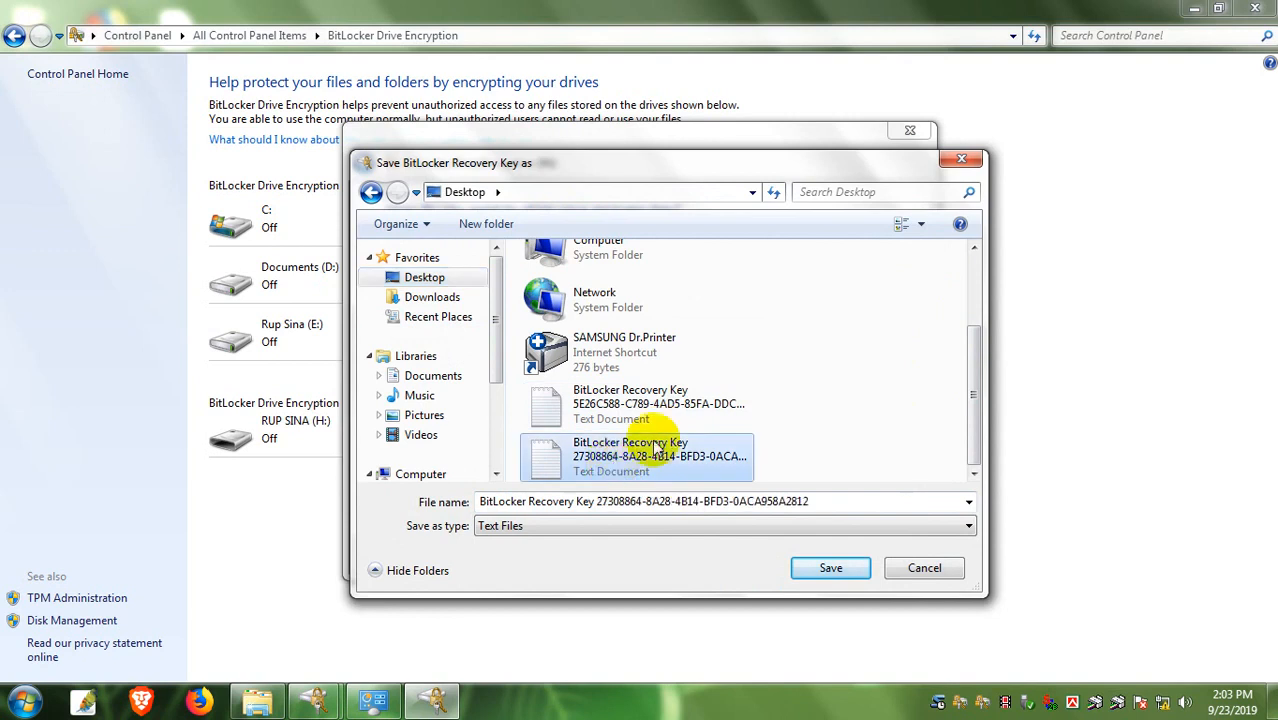
left_click(586, 464)
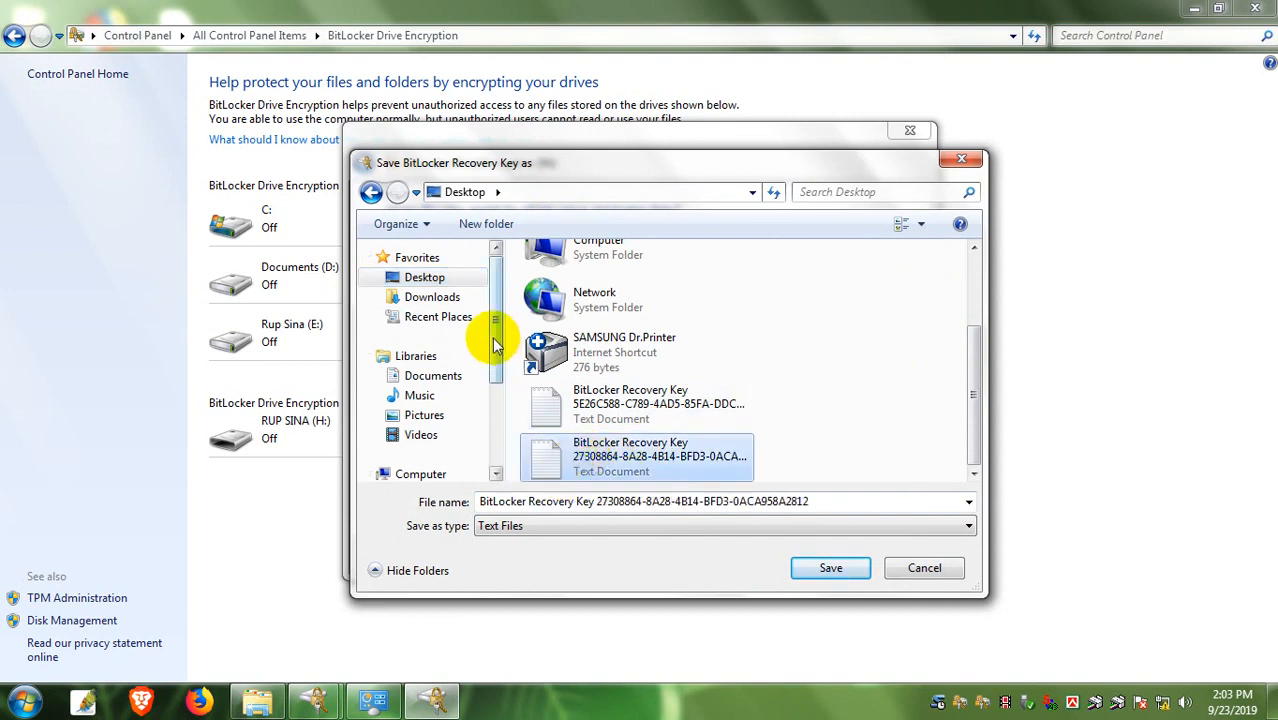
left_click(440, 280)
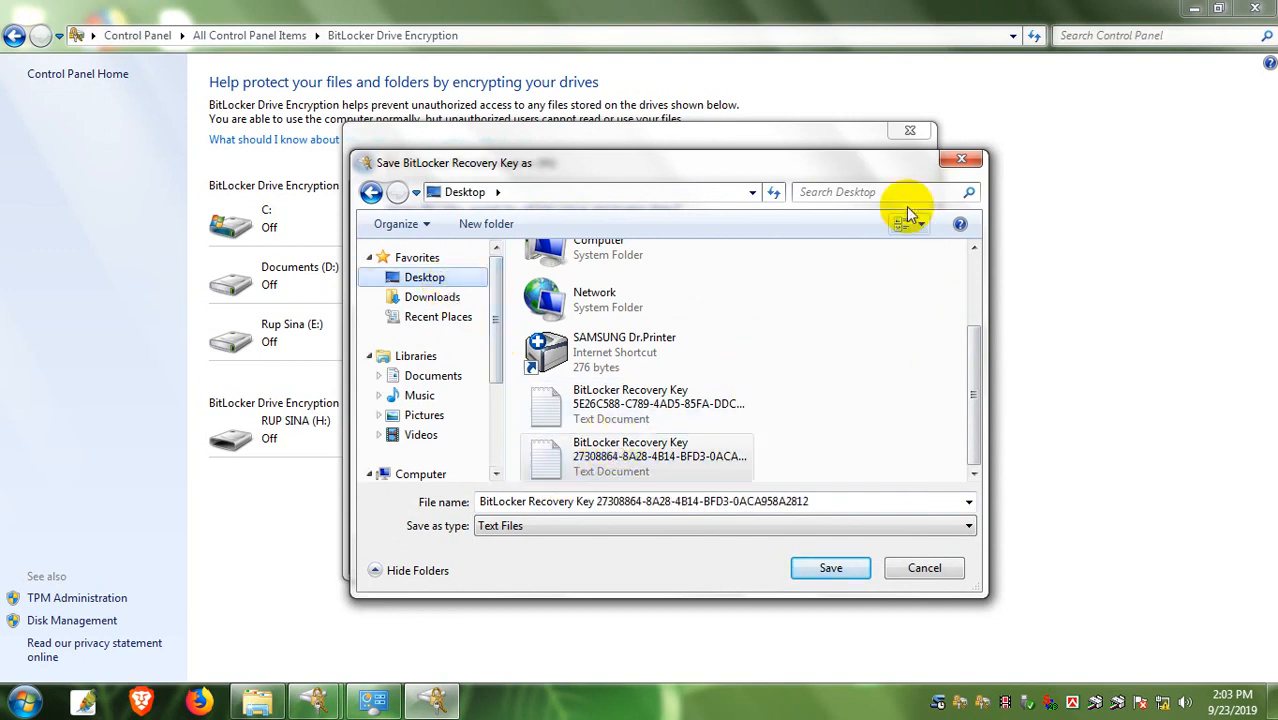
left_click(612, 415)
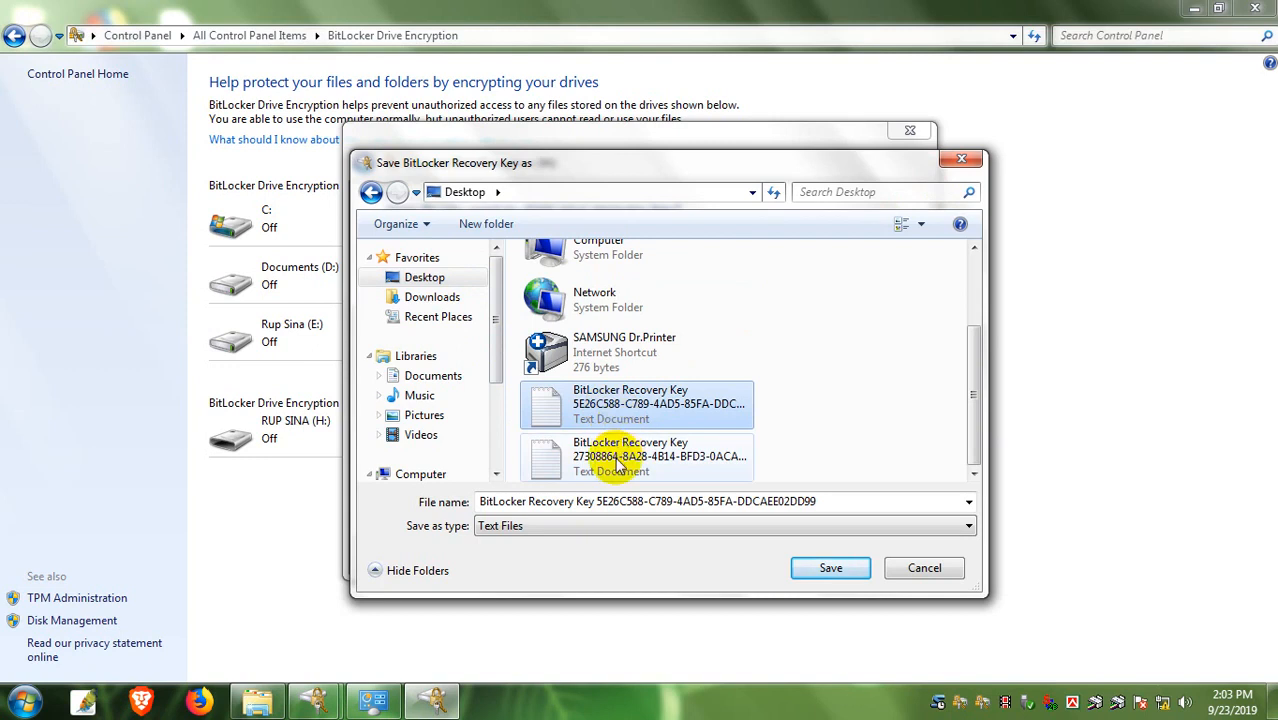
left_click(615, 455)
key("Delete")
key("Return")
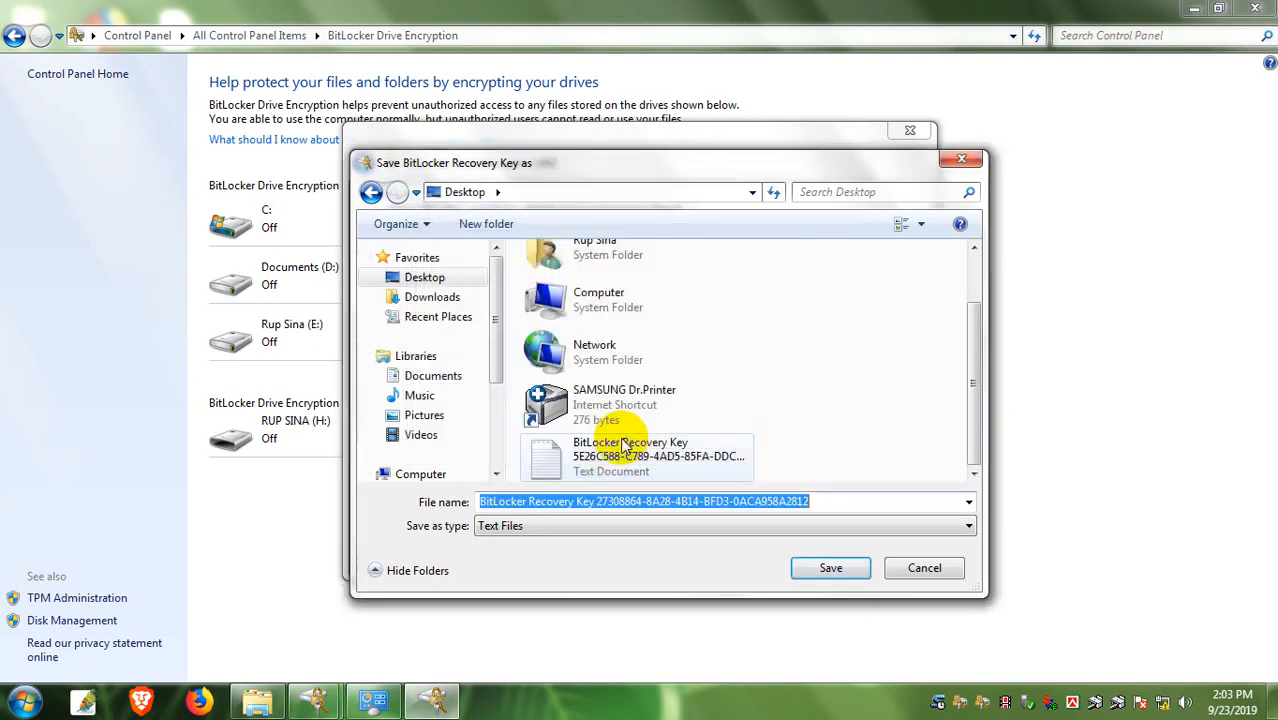
Delete the remaining BitLocker Recovery Key text document from the Desktop, and cancel the attempted key save without replacing the file.
left_click(626, 446)
key("Delete")
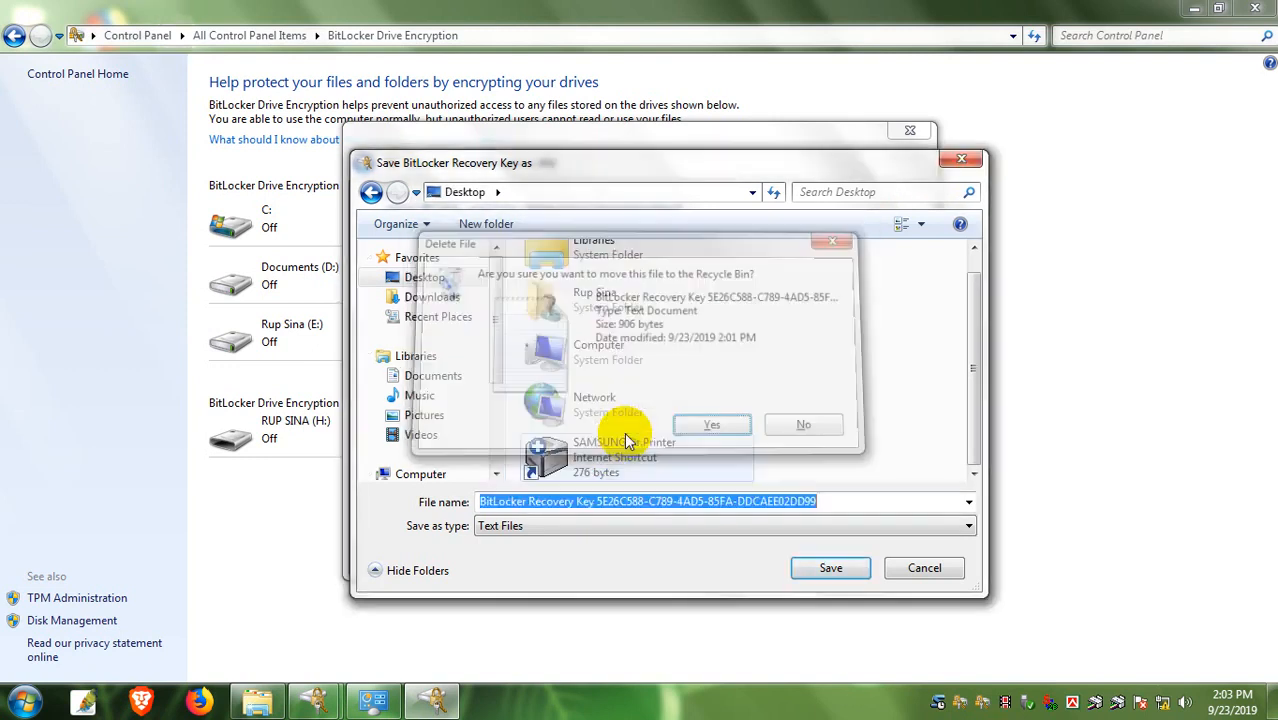
key("Return")
left_click(818, 567)
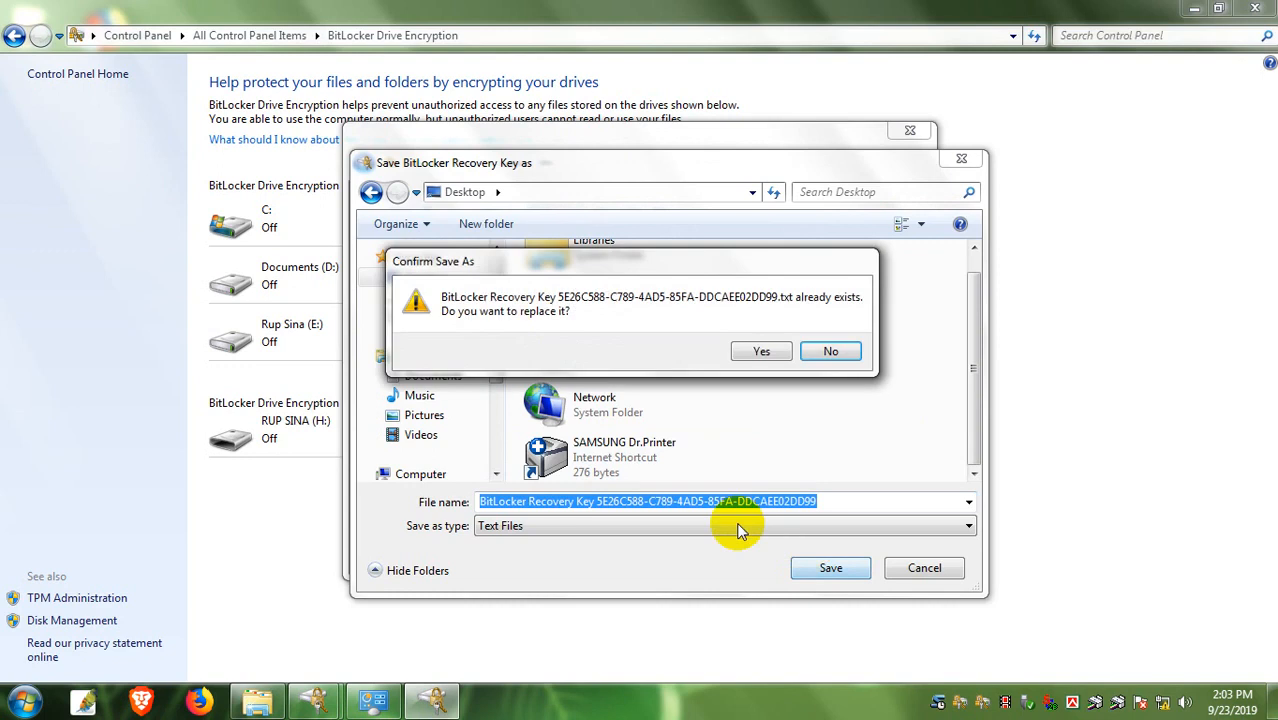
left_click(829, 353)
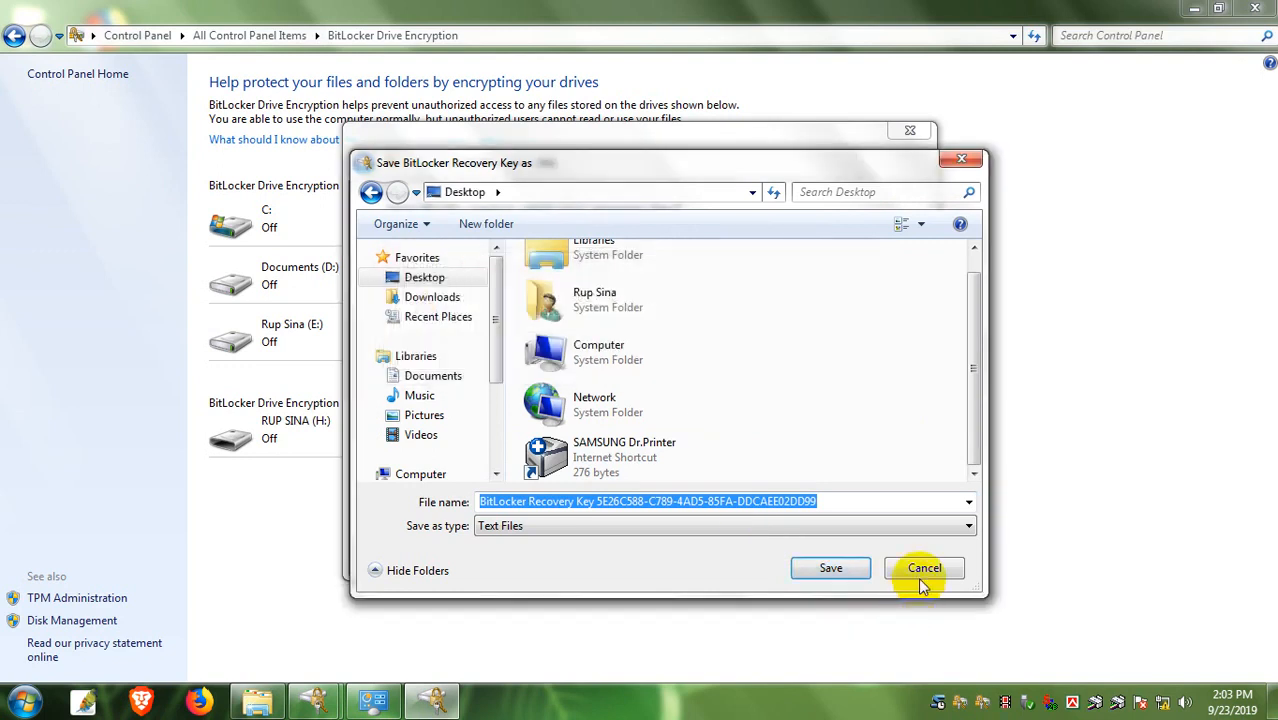
left_click(920, 570)
Save drive H:'s recovery key as a text file on the Desktop and start encrypting the drive, closing Control Panel.
left_click(531, 337)
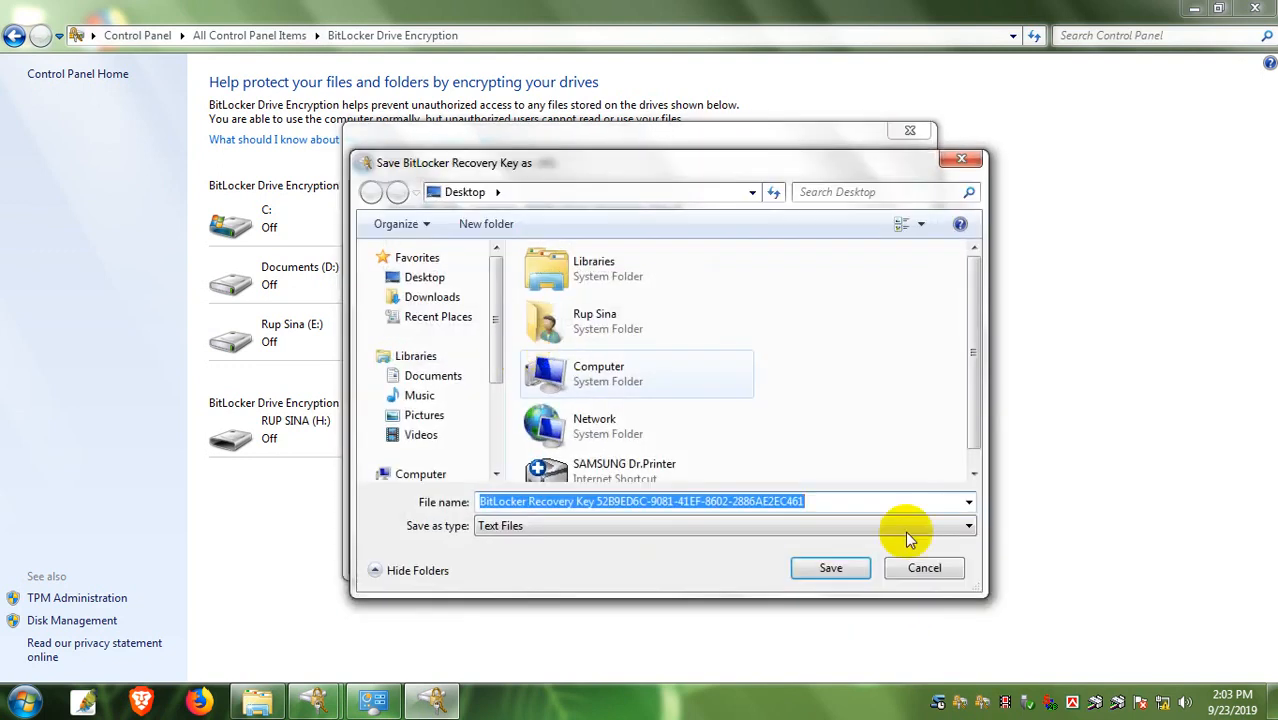
left_click(843, 573)
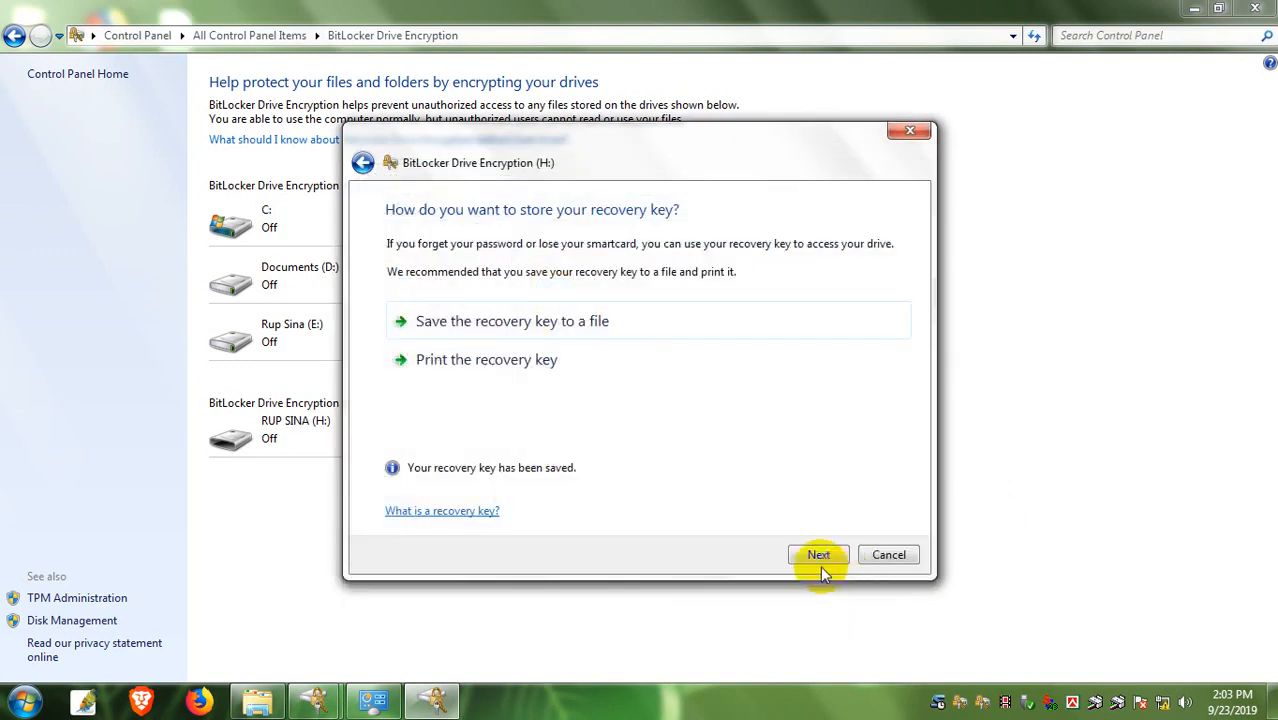
left_click(818, 558)
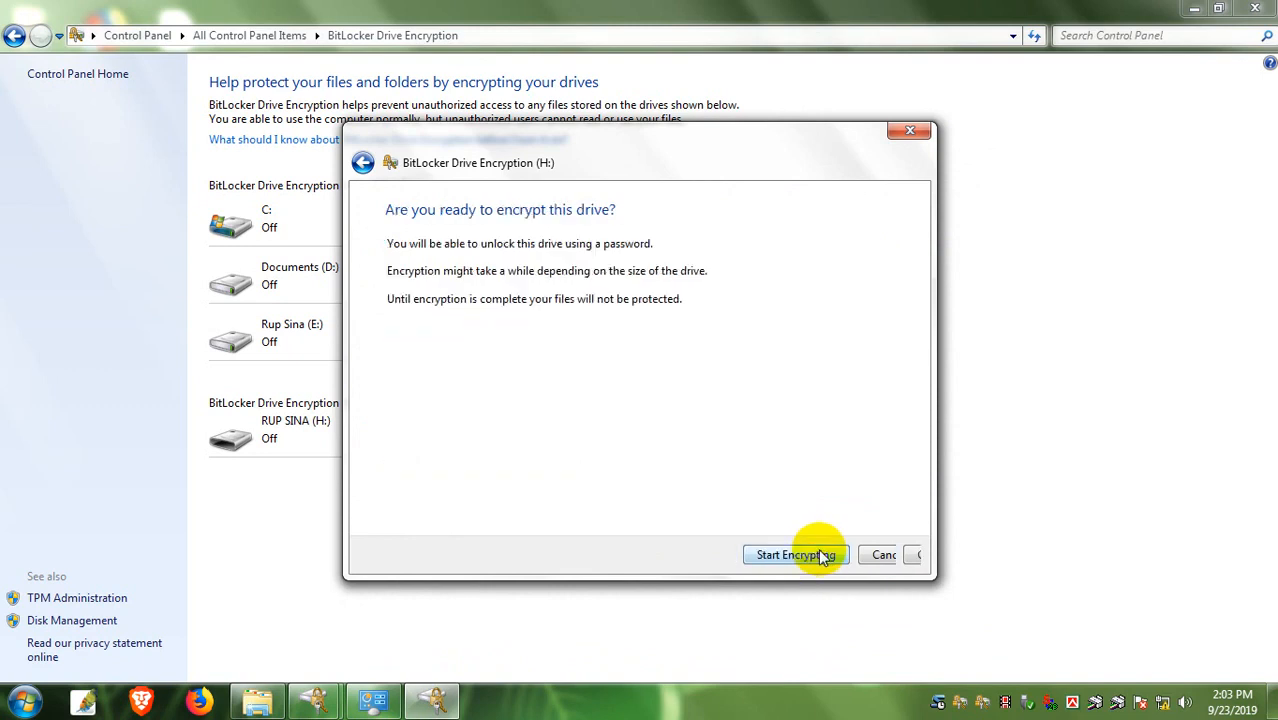
left_click(786, 557)
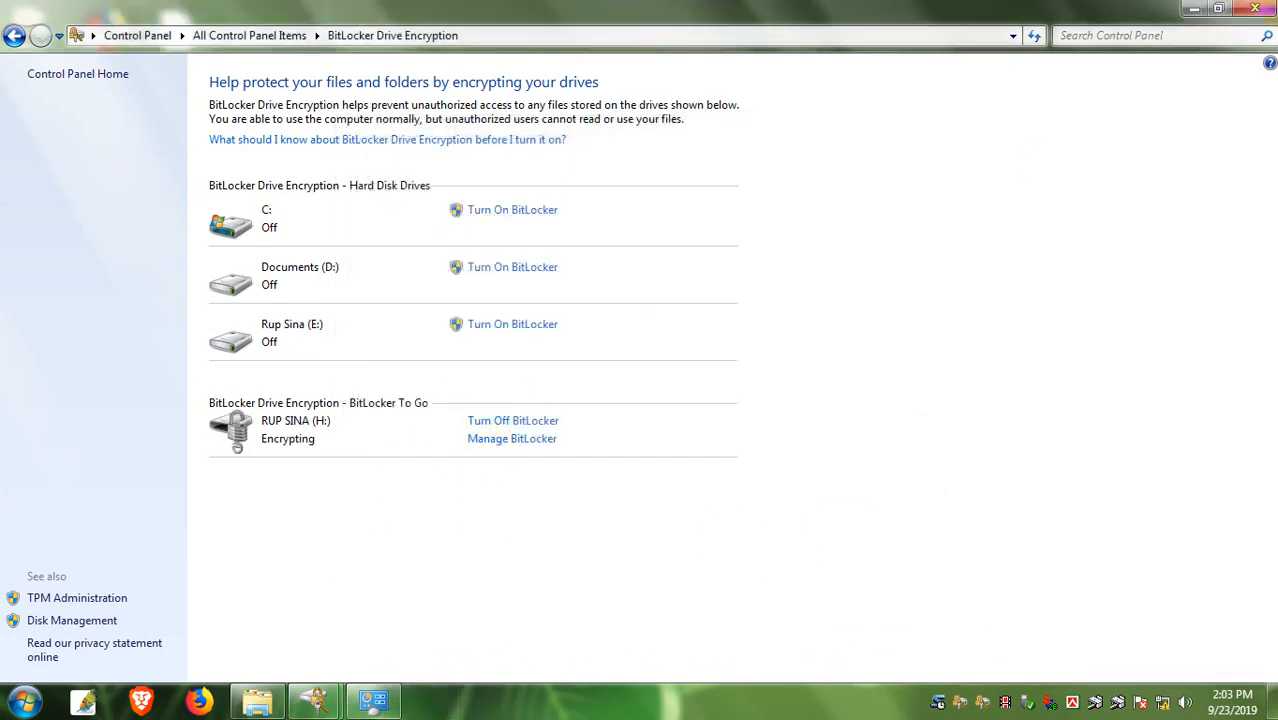
left_click(1247, 10)
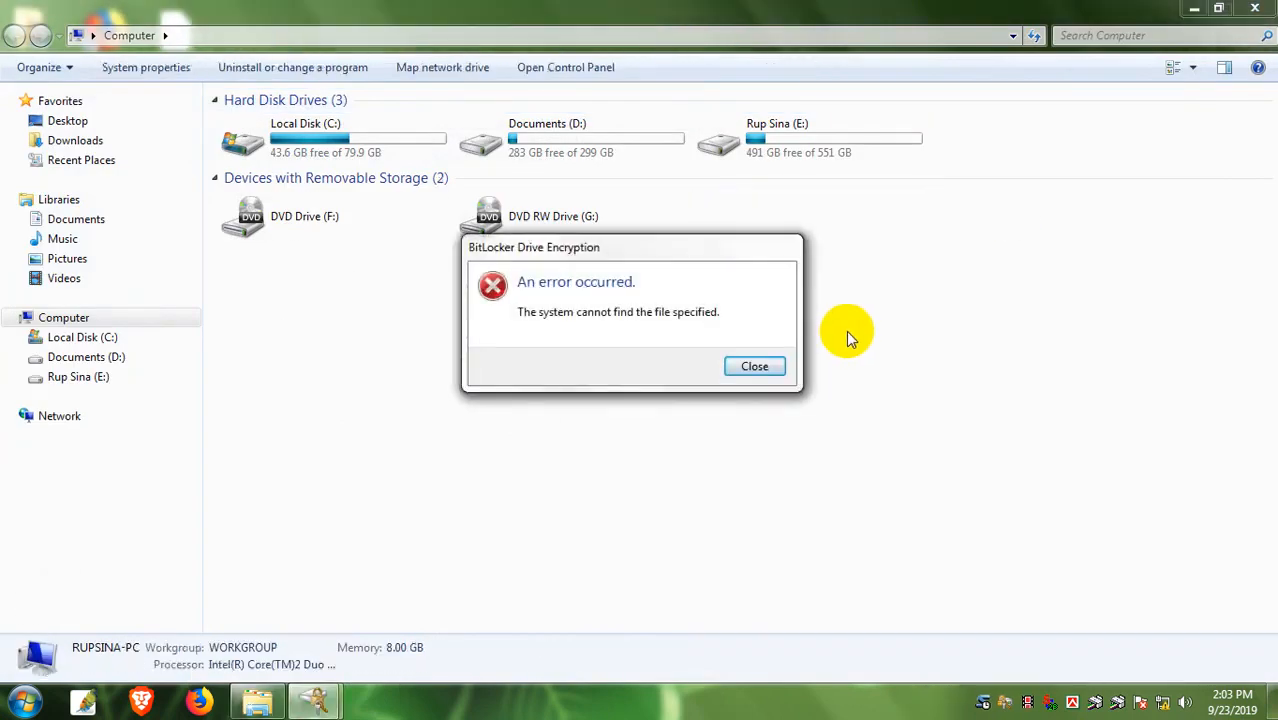
Dismiss the BitLocker error and drive H:'s unlock prompt, and check the removable disk in the refreshed drive list.
left_click(752, 366)
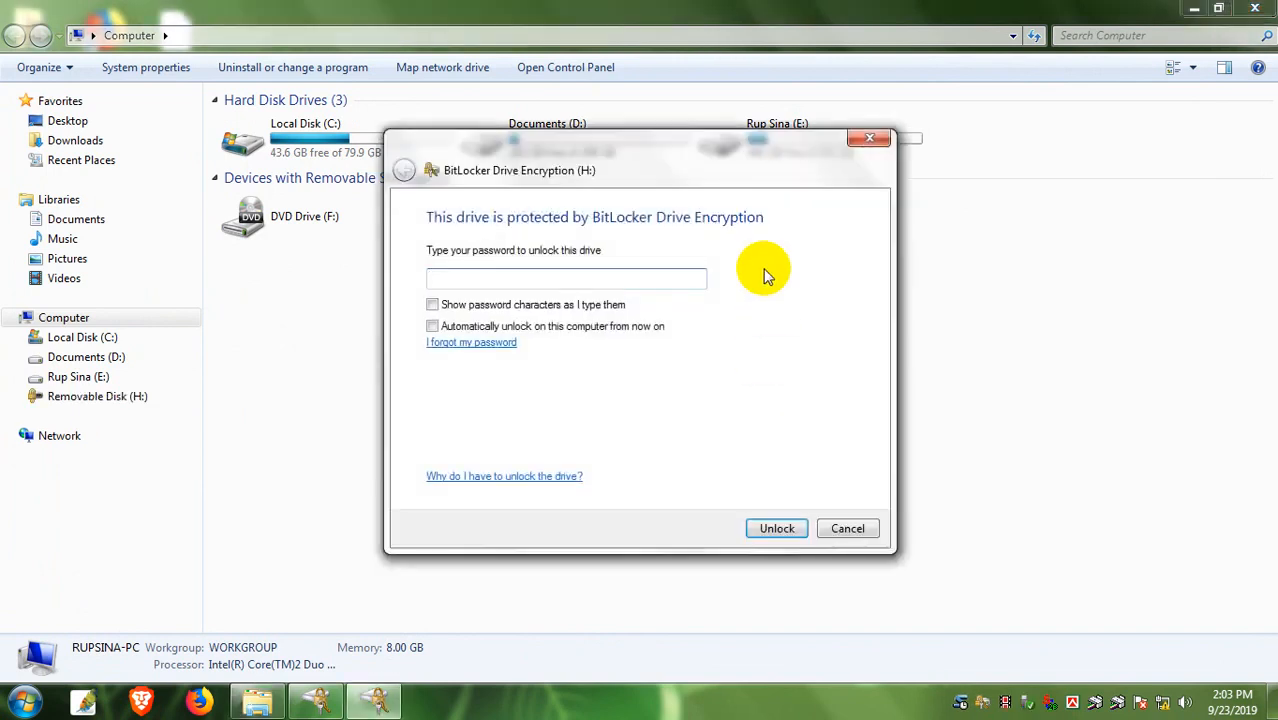
left_click(866, 139)
left_click(770, 225)
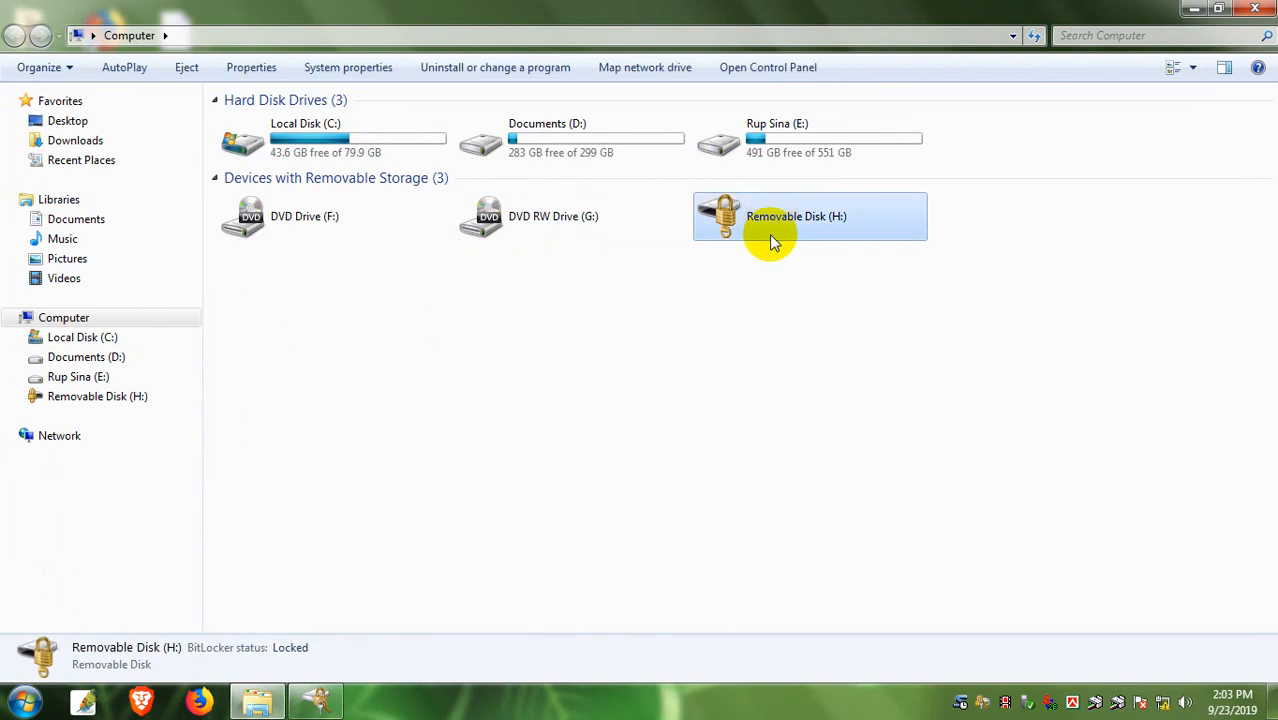
right_click(774, 271)
left_click(808, 344)
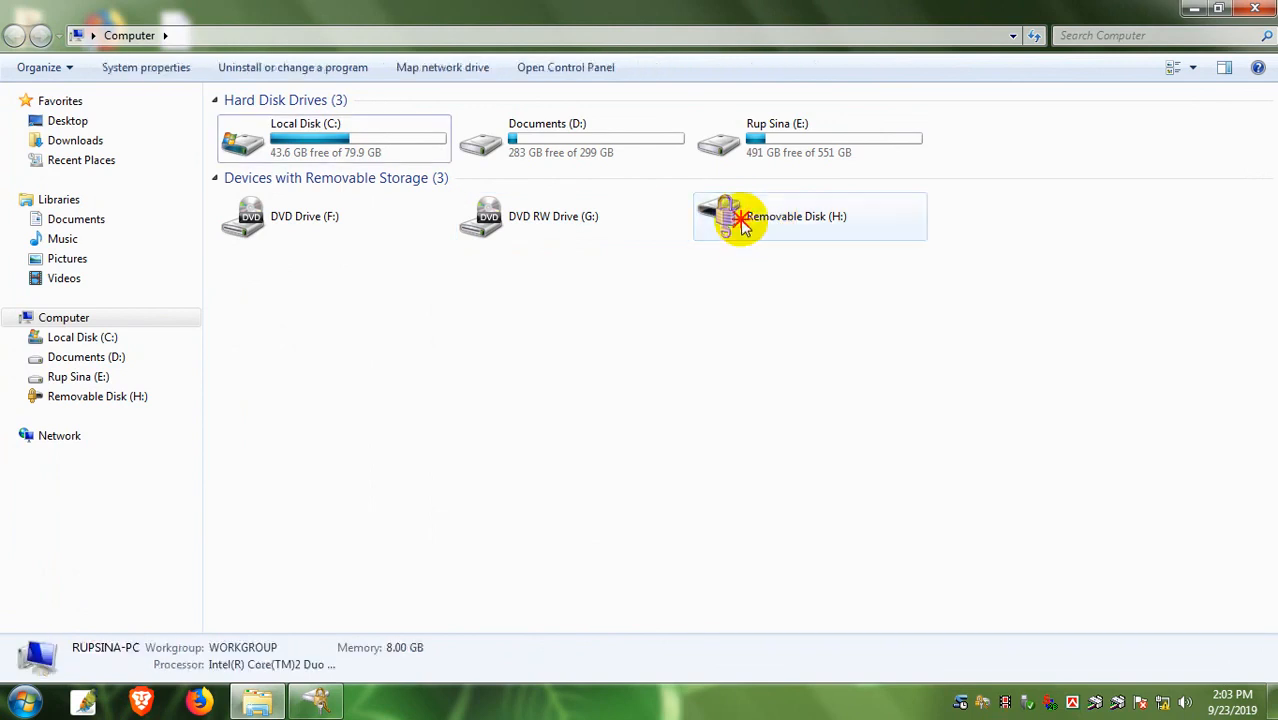
Unlock removable disk H: with the drive password, briefly showing its characters, and dismiss the AutoPlay window.
double_click(742, 226)
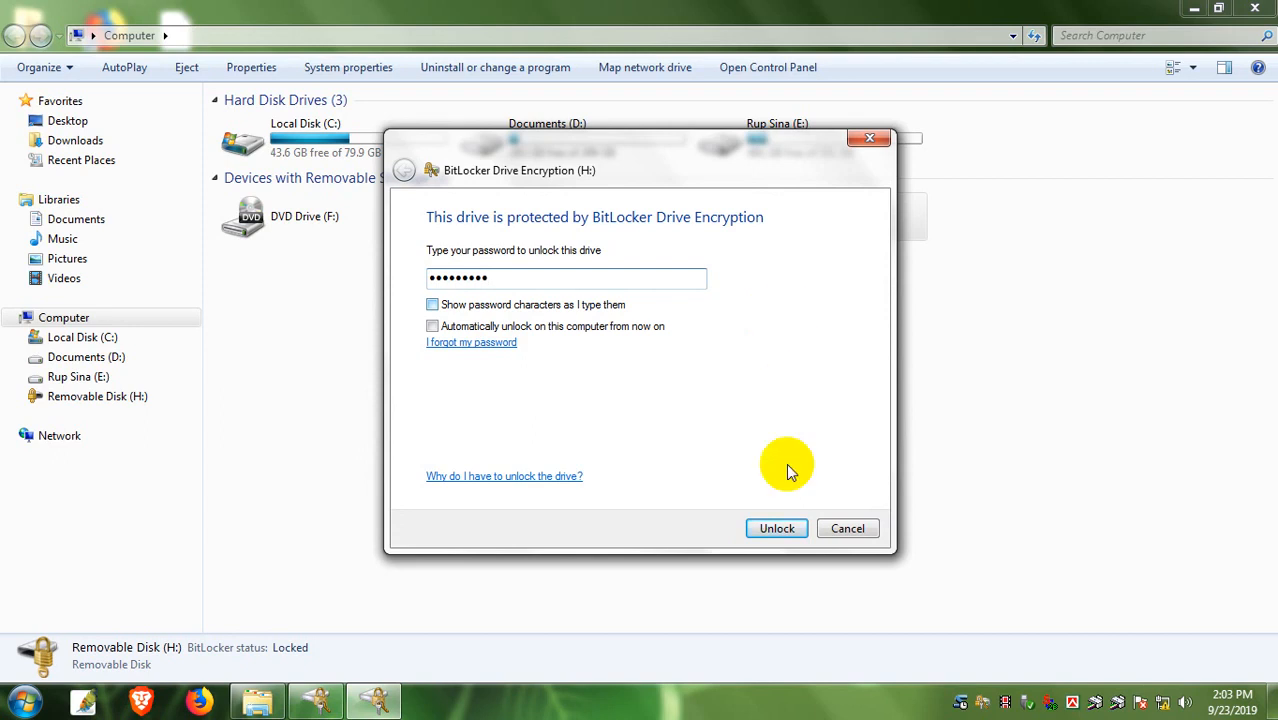
left_click(433, 305)
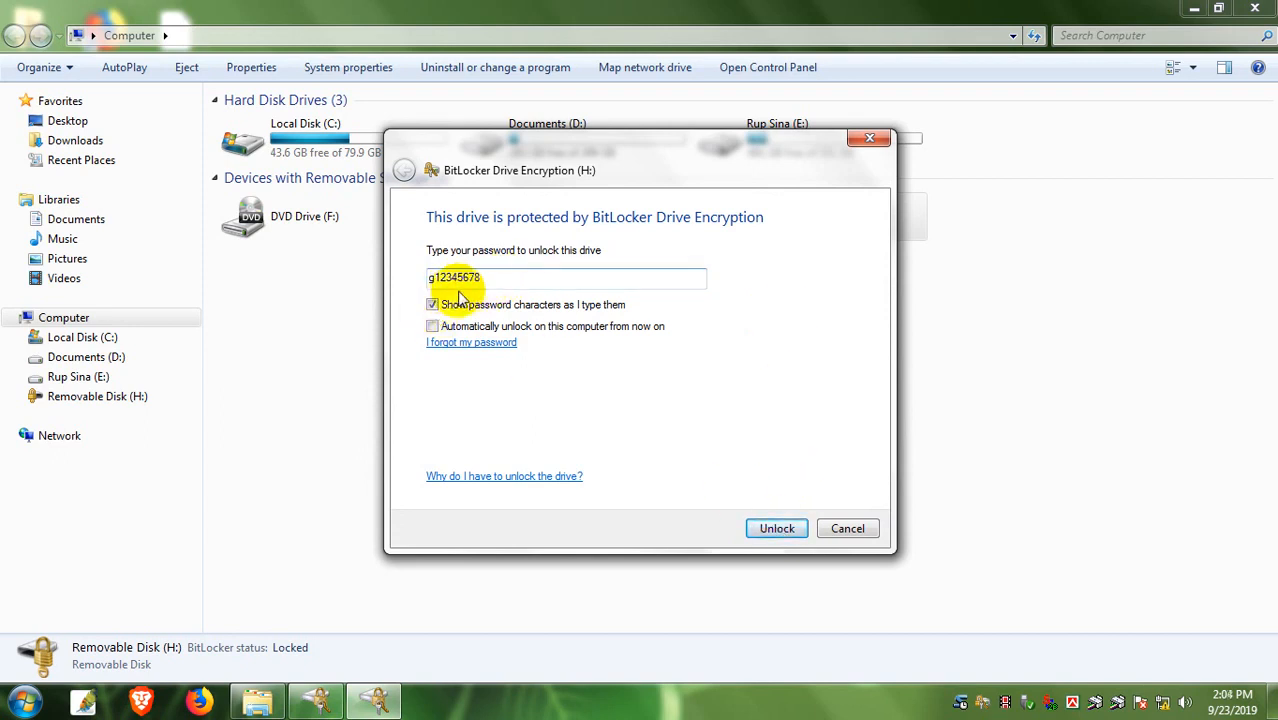
left_click(432, 305)
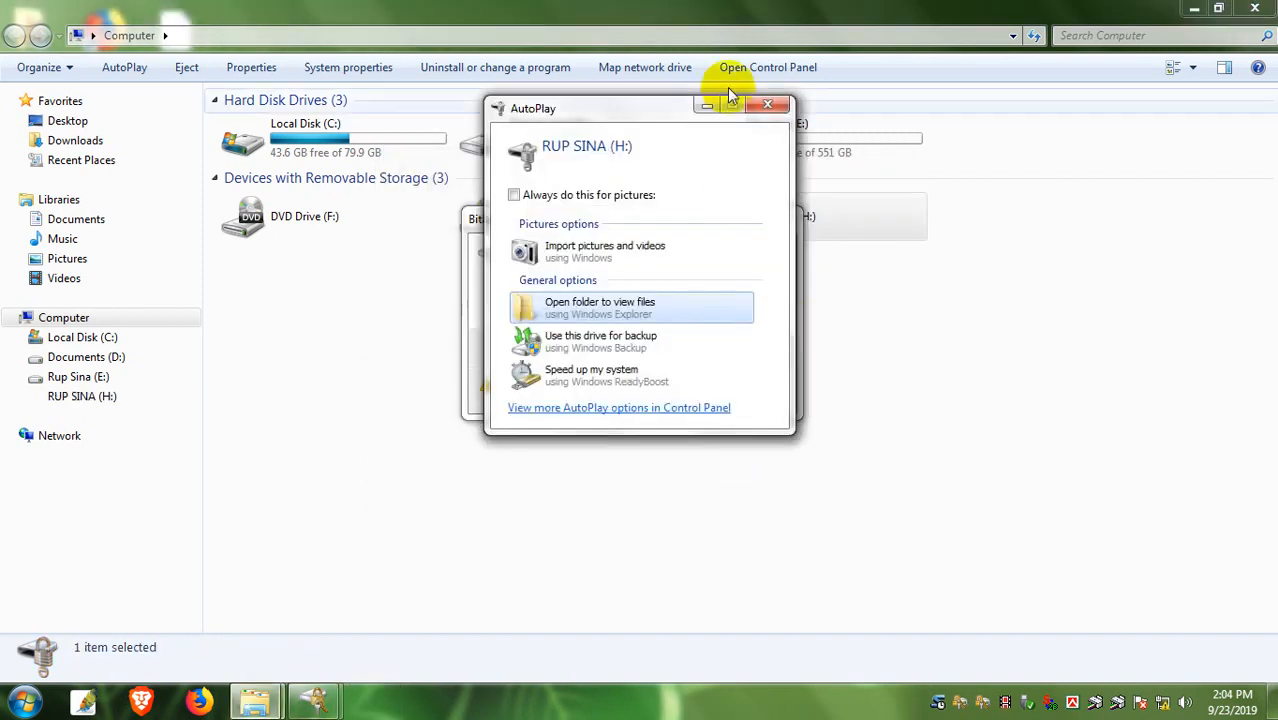
left_click(775, 106)
Check drive H:'s BitLocker status, refresh the drive list repeatedly, and close the Computer window.
left_click(786, 219)
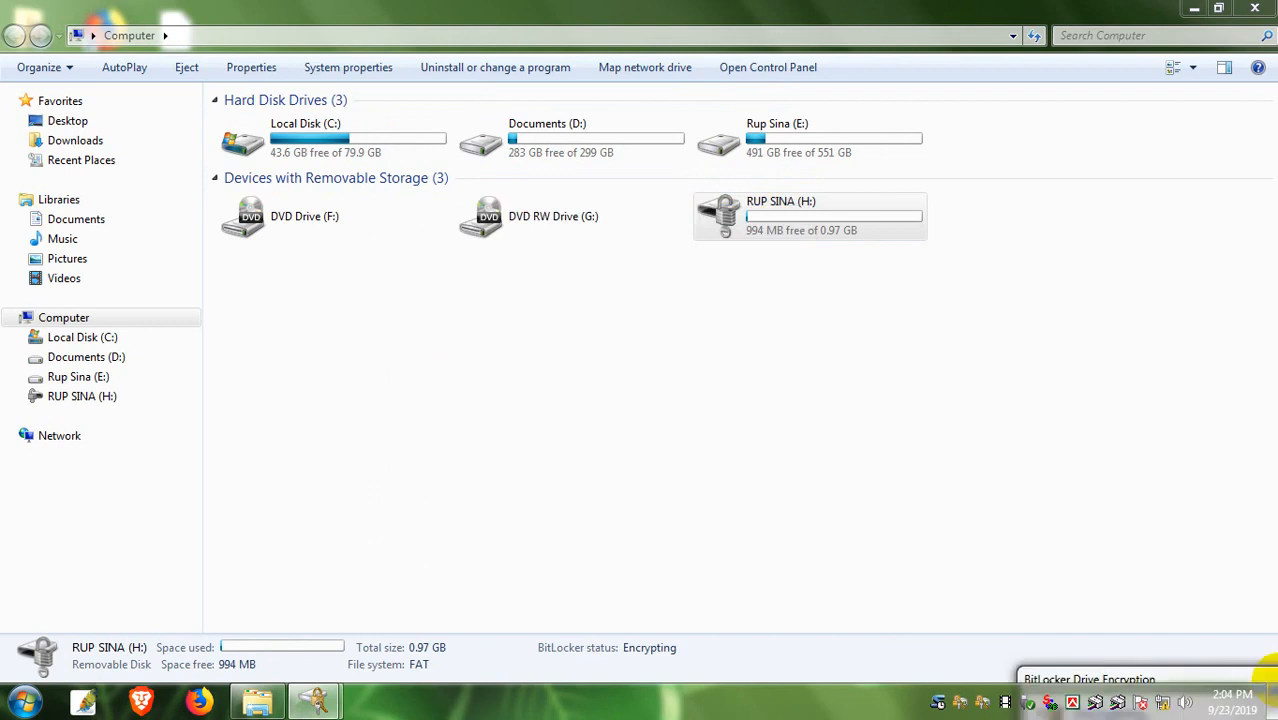
right_click(788, 322)
left_click(842, 398)
right_click(626, 336)
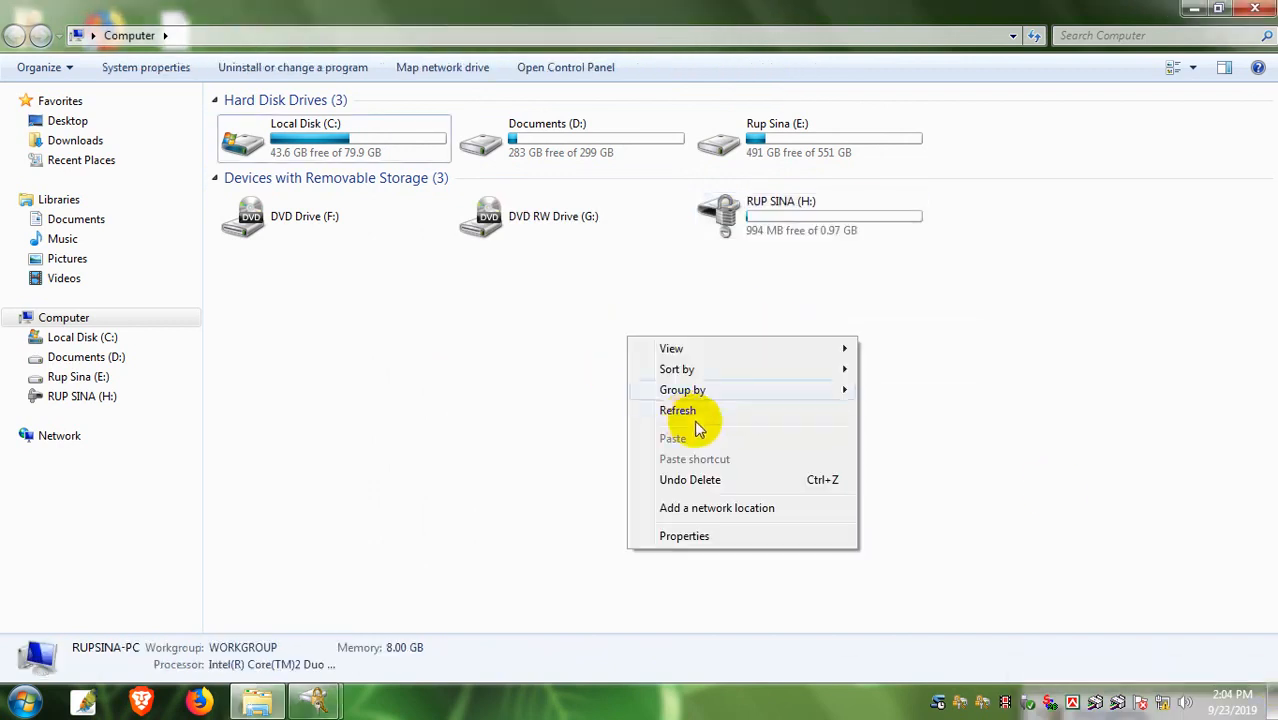
left_click(688, 412)
right_click(585, 331)
left_click(625, 402)
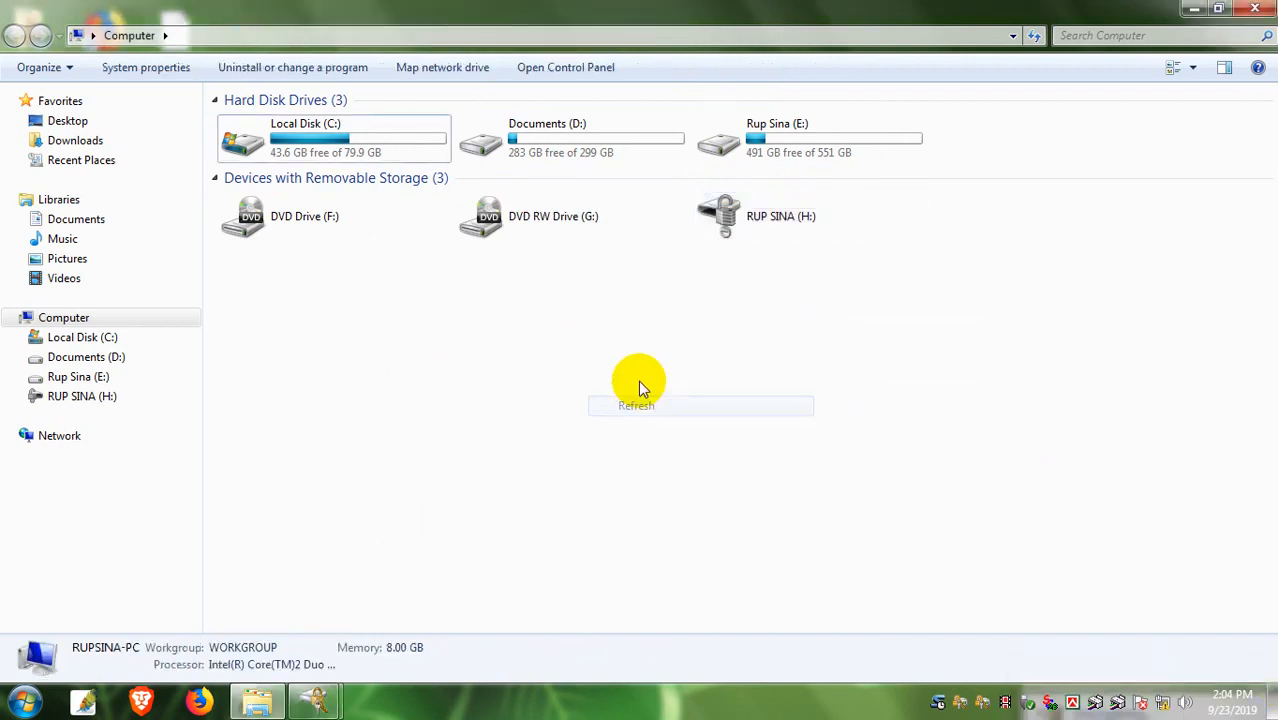
right_click(620, 330)
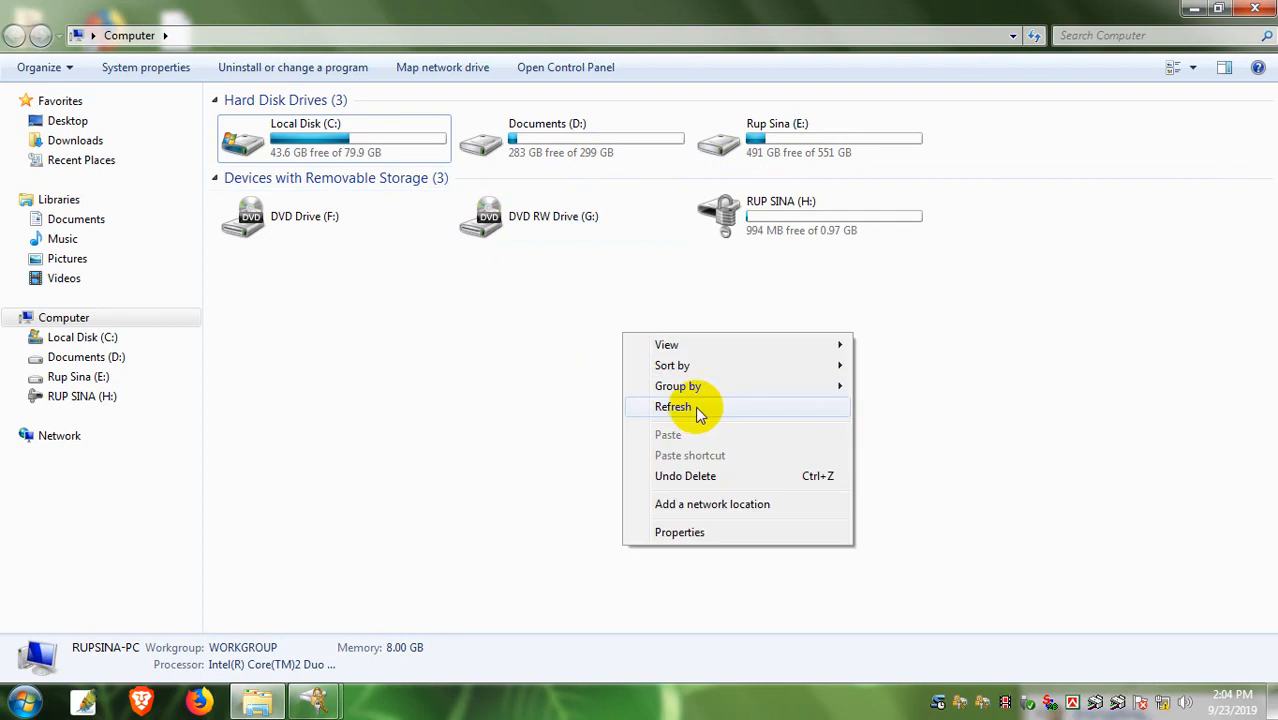
left_click(688, 404)
right_click(560, 340)
left_click(612, 409)
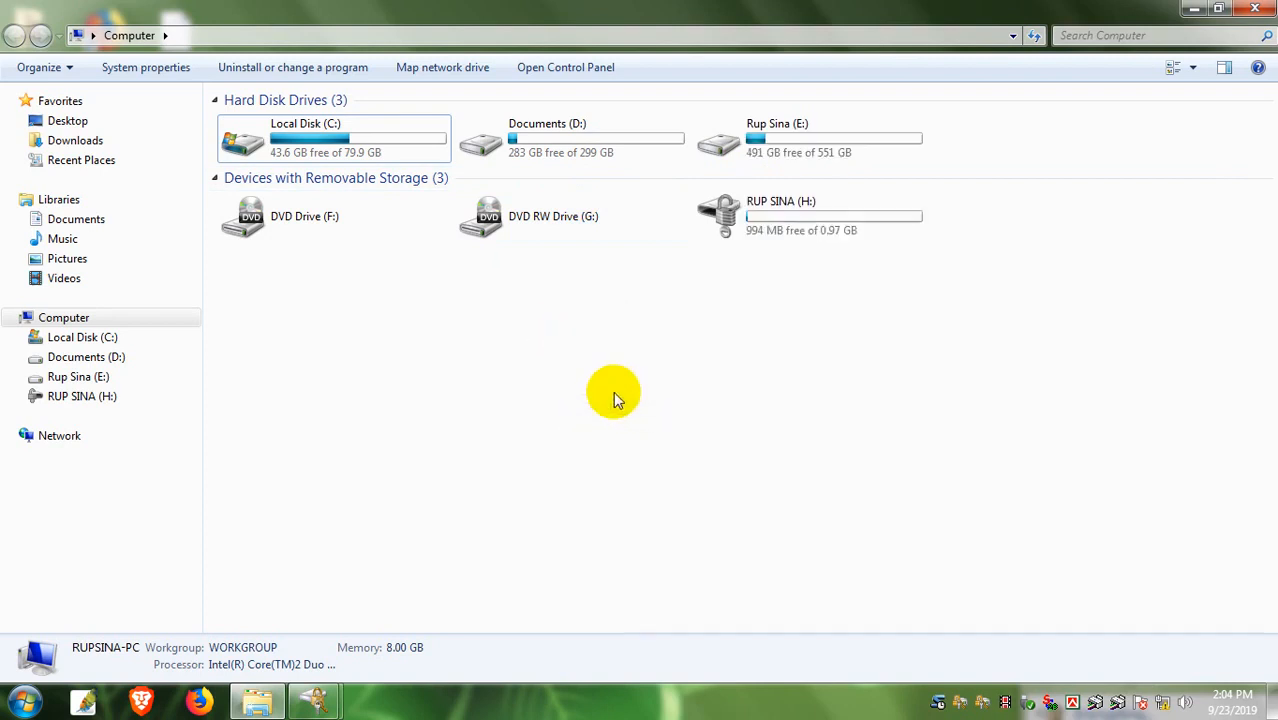
right_click(573, 369)
left_click(638, 438)
right_click(568, 361)
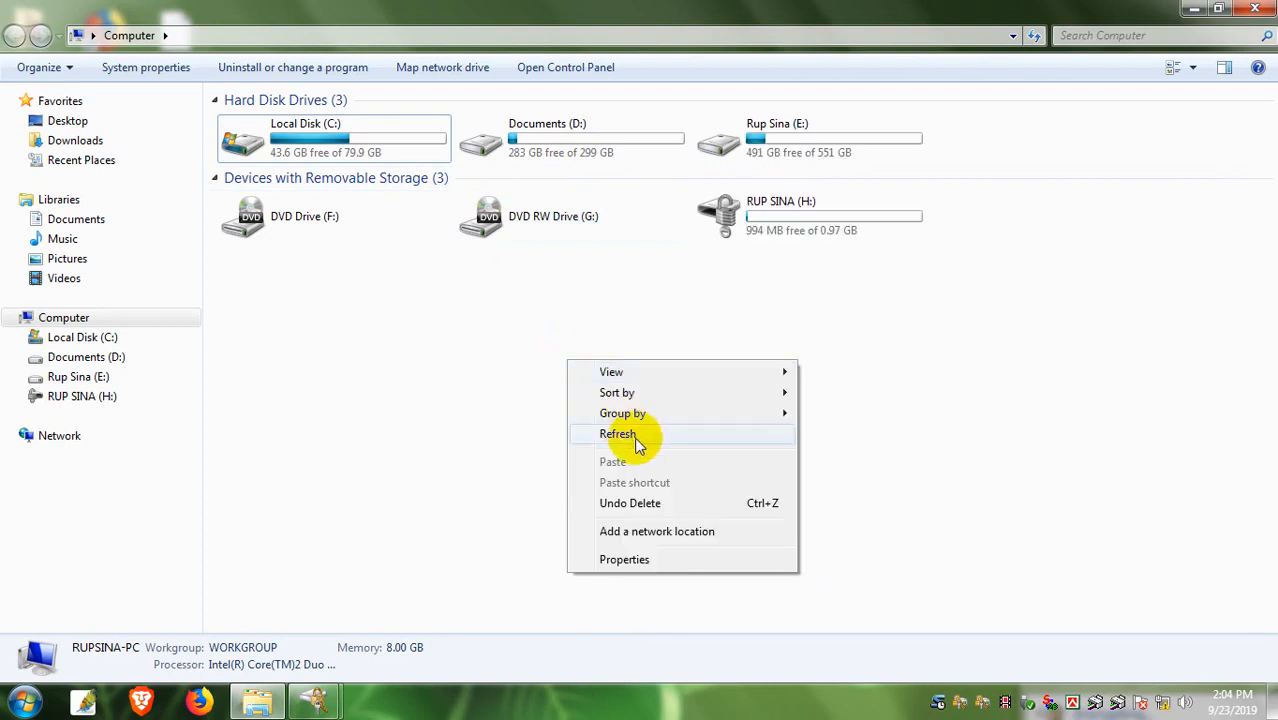
left_click(637, 437)
right_click(630, 350)
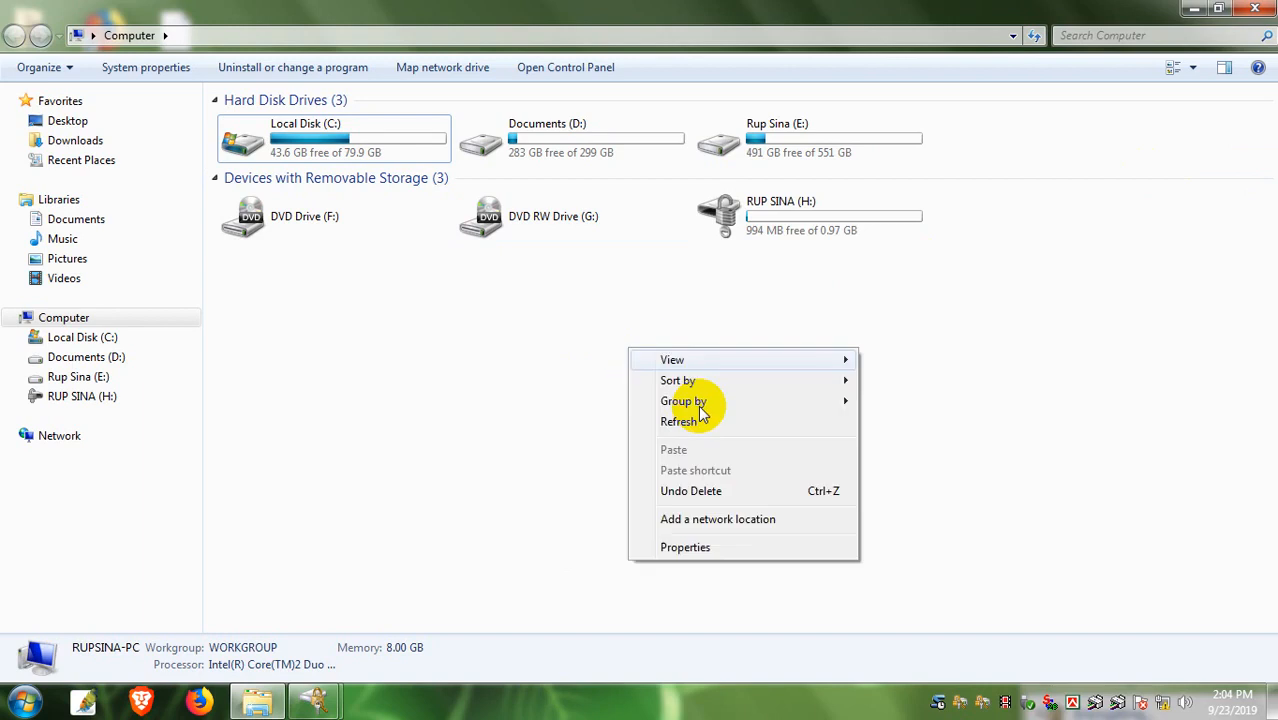
left_click(712, 424)
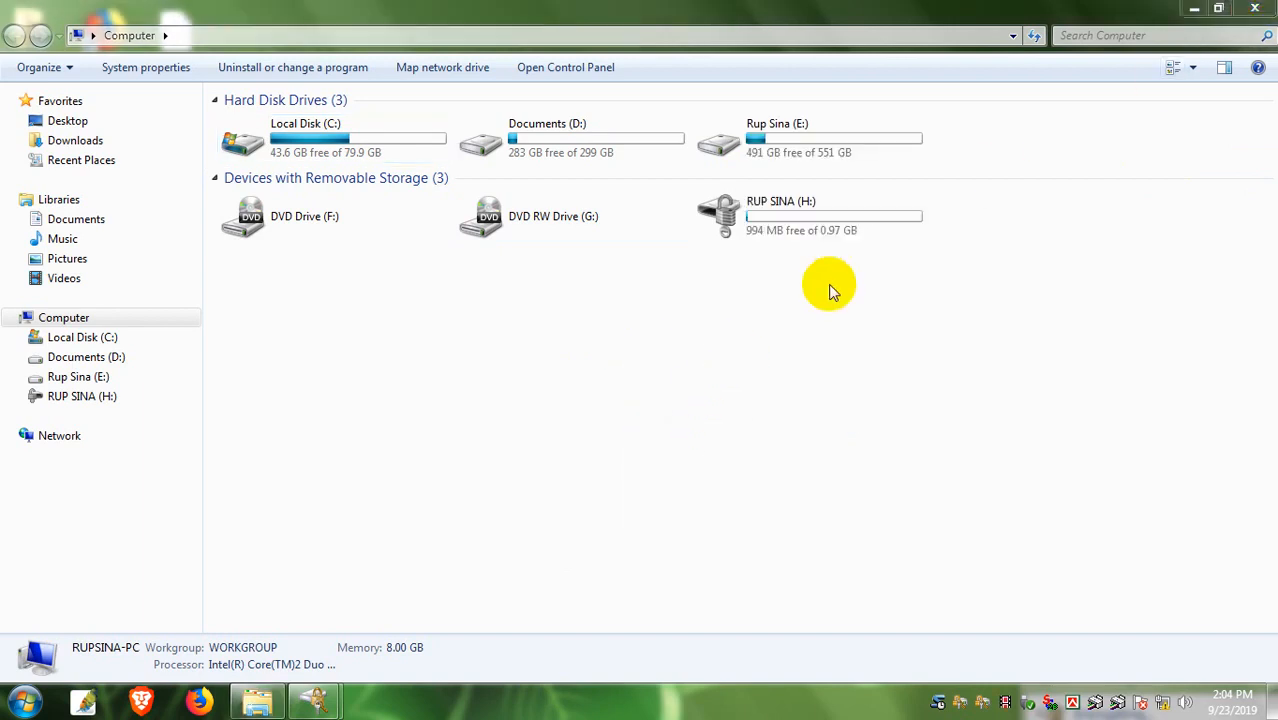
left_click(1256, 8)
Refresh the desktop several times and close the BitLocker decryption notice for drive D:.
right_click(350, 183)
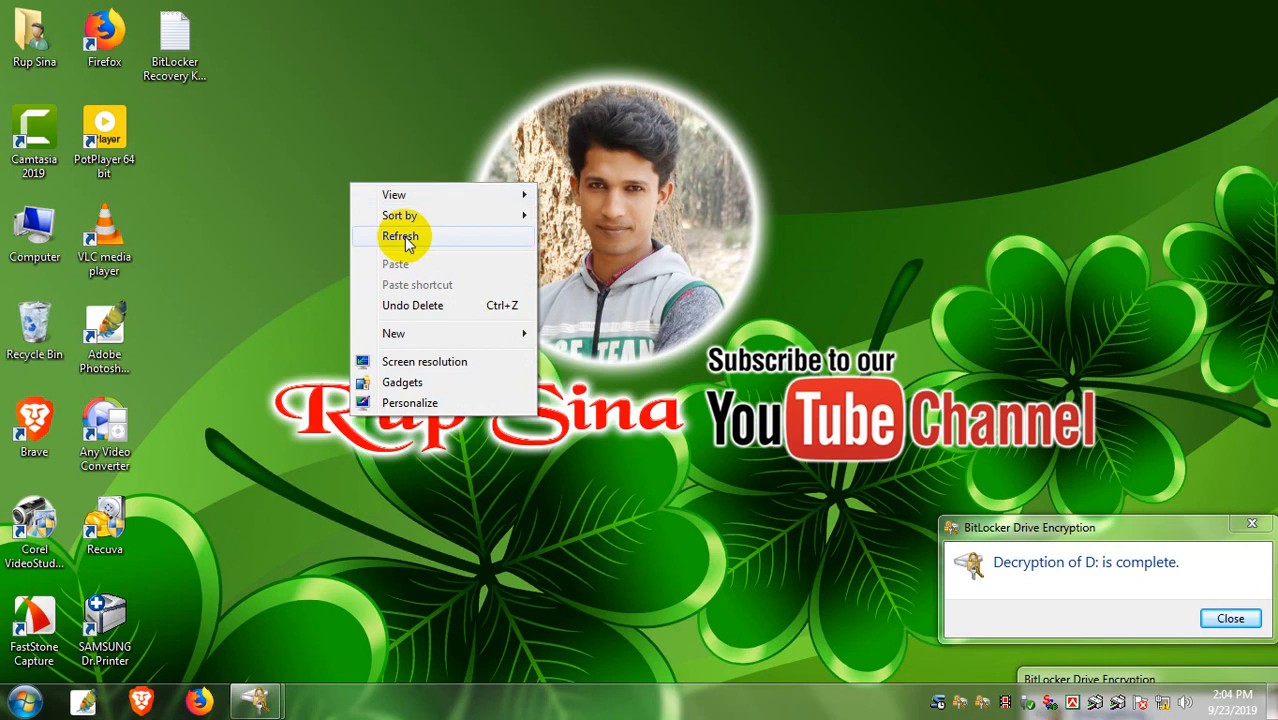
left_click(405, 240)
right_click(303, 182)
left_click(364, 234)
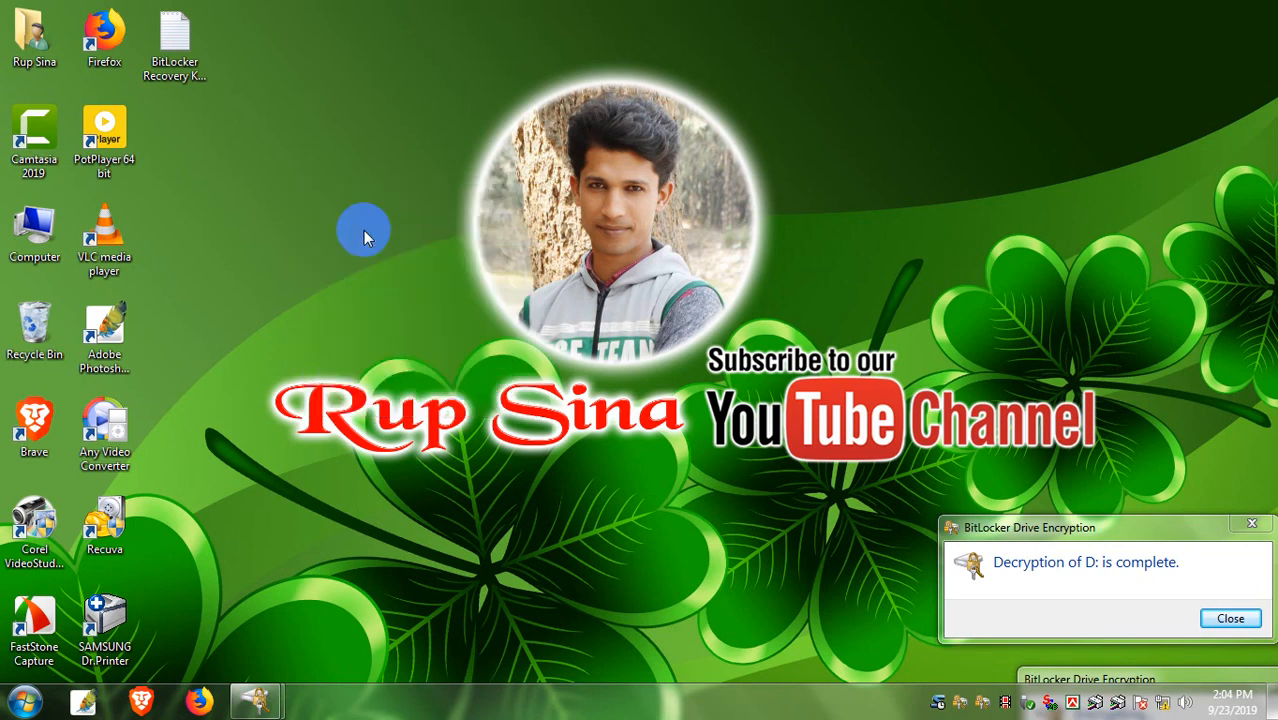
right_click(274, 178)
left_click(382, 234)
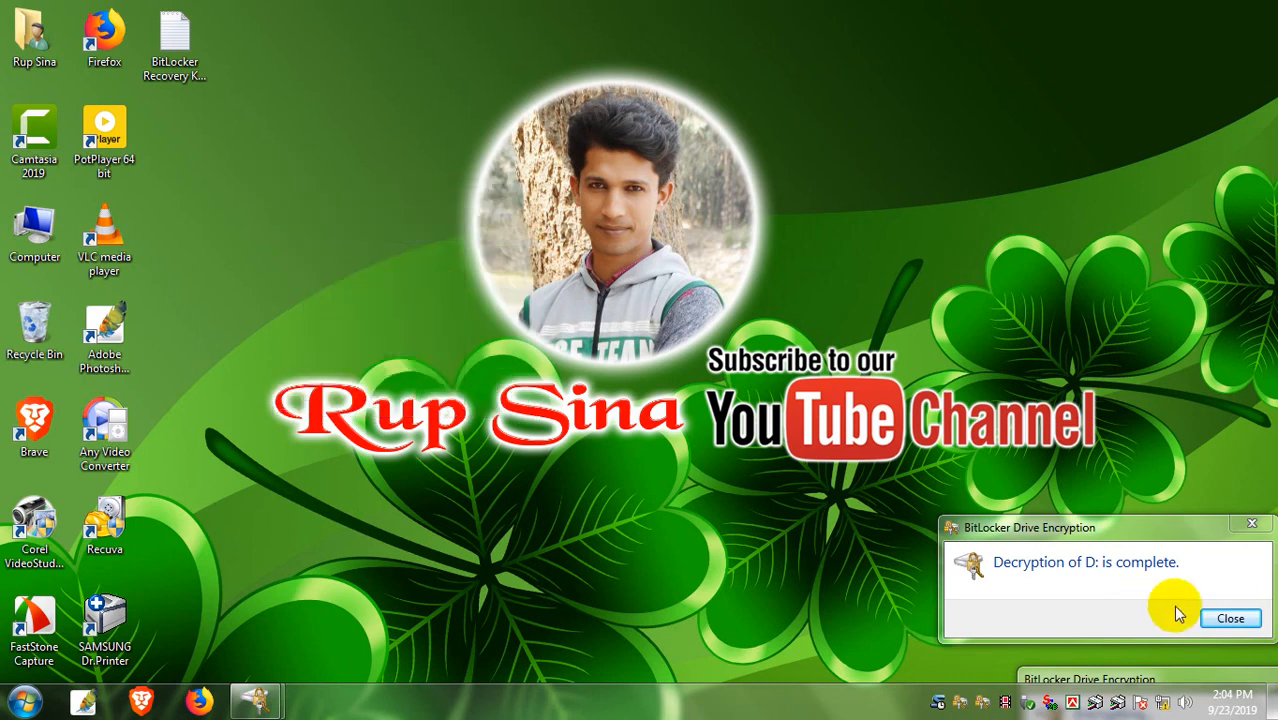
left_click(1224, 617)
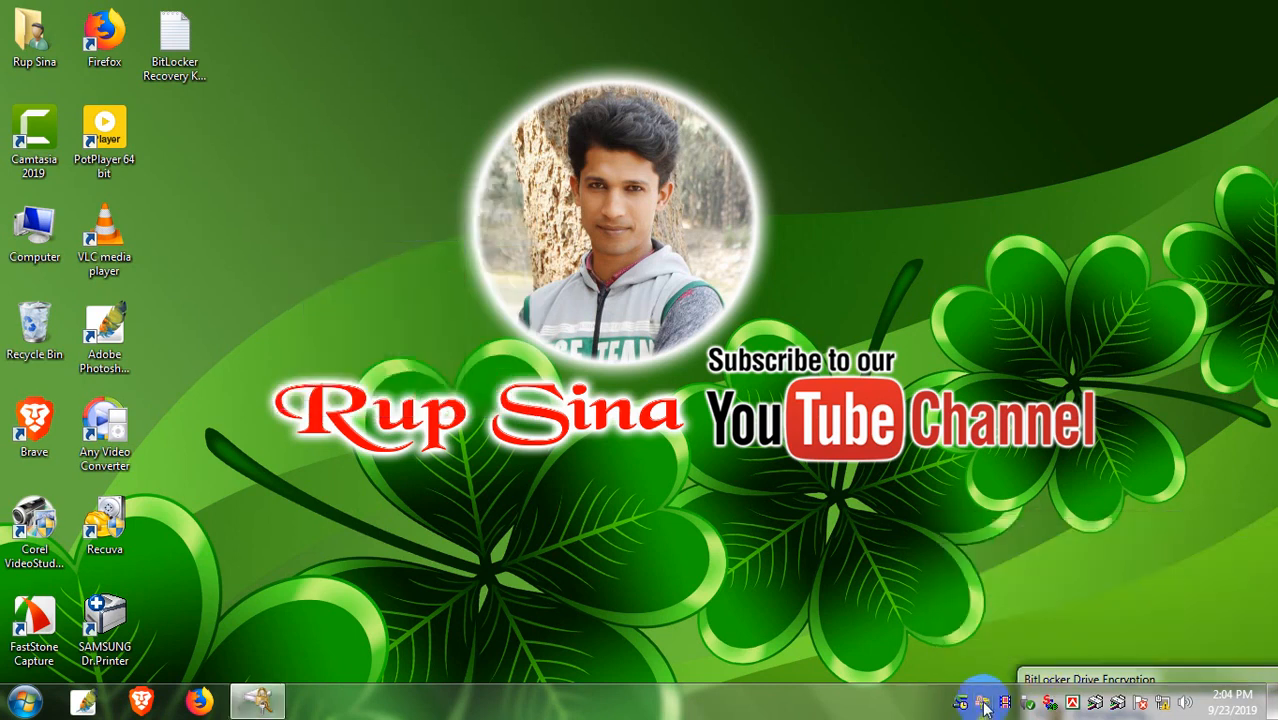